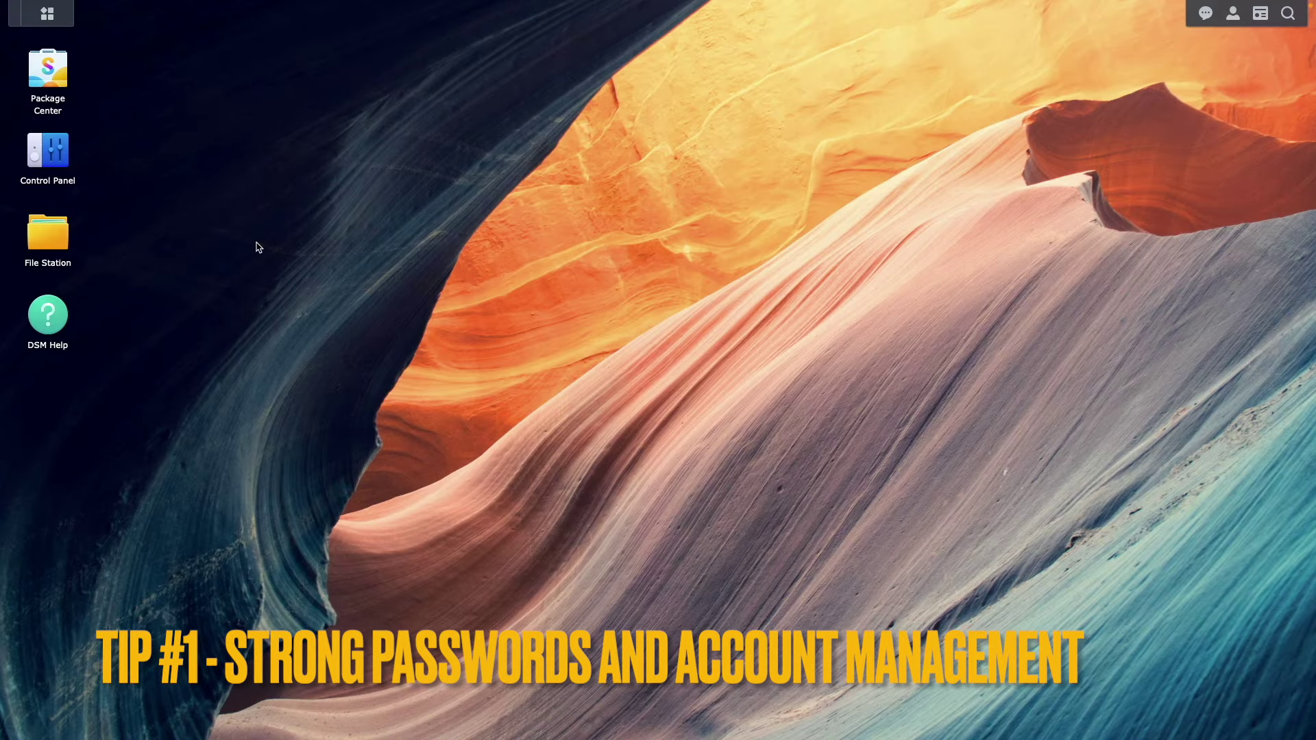
Step: Require 10-character minimum passwords with special characters and remember the last 10 passwords
click(59, 159)
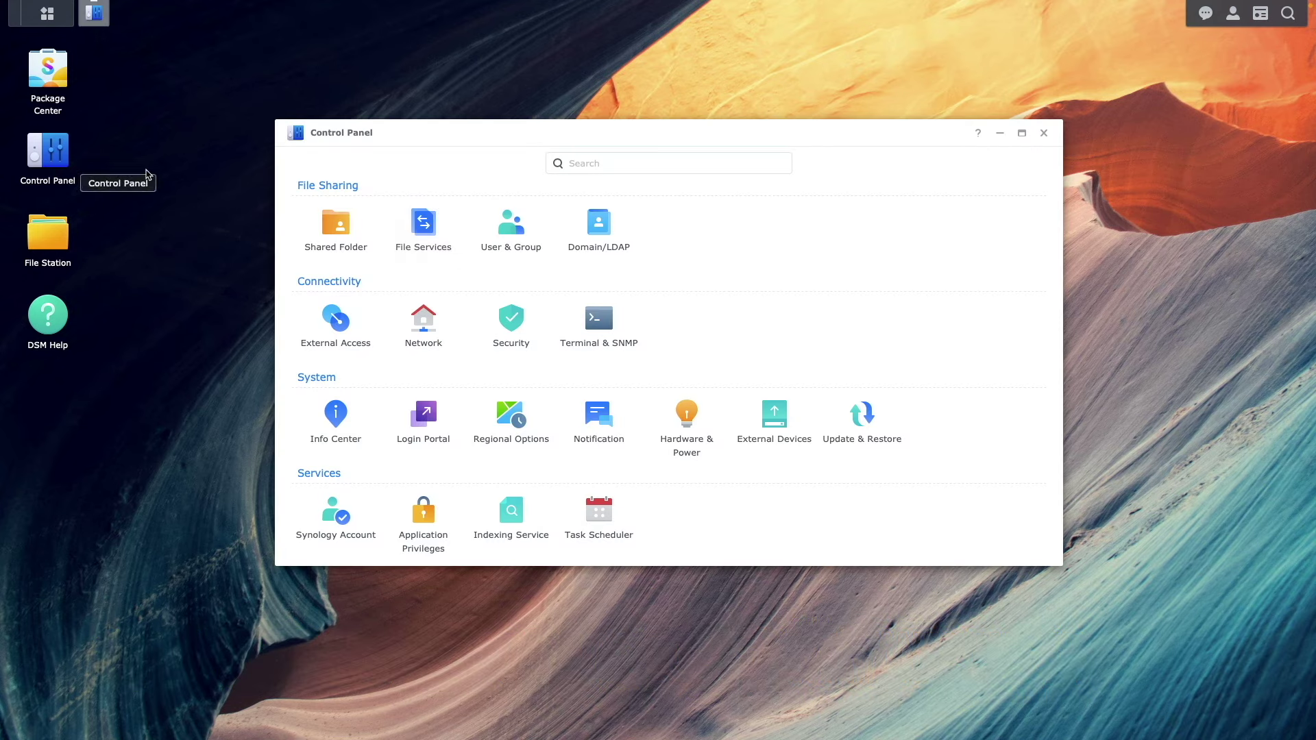
click(511, 219)
click(582, 167)
double_click(684, 430)
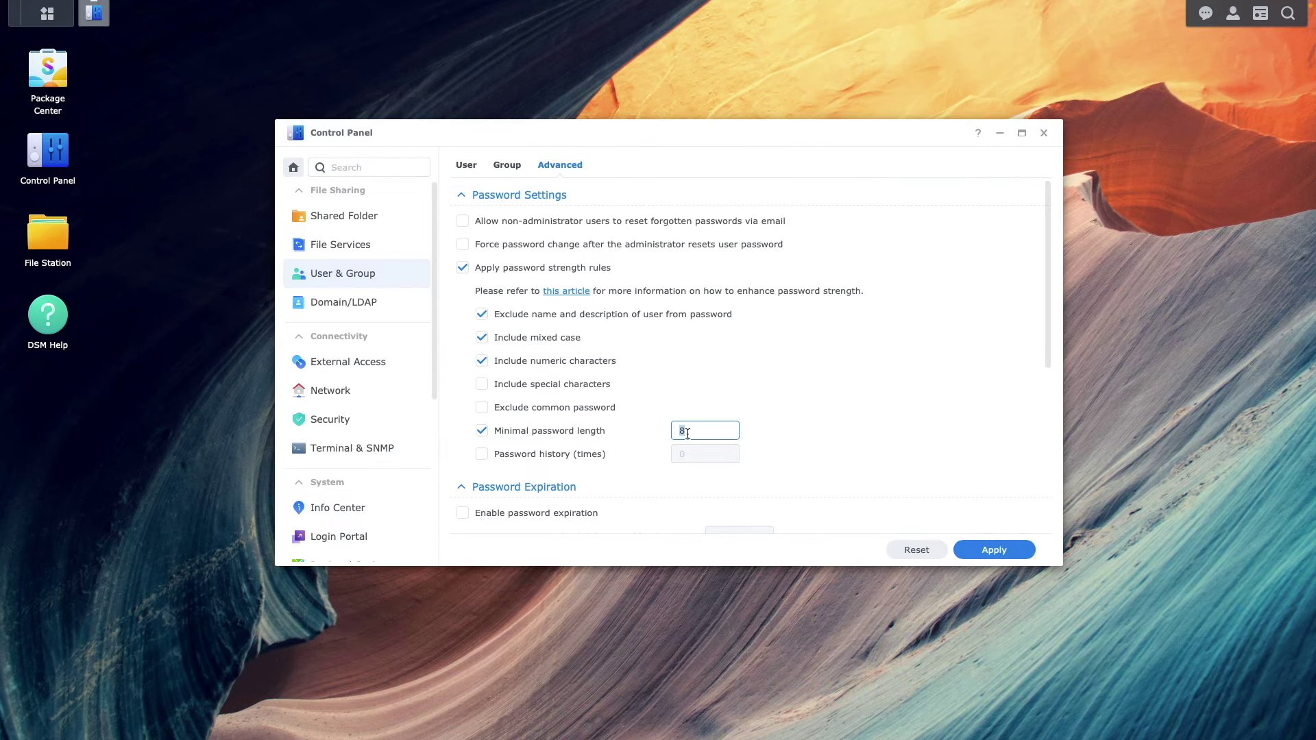
text(10)
click(482, 384)
click(482, 452)
double_click(686, 454)
text(10)
Step: Expire passwords after 180 days with a 1-day minimum and apply the password rules
scroll(1052, 374, down, 2)
scroll(1052, 374, down, 2)
click(491, 363)
click(788, 470)
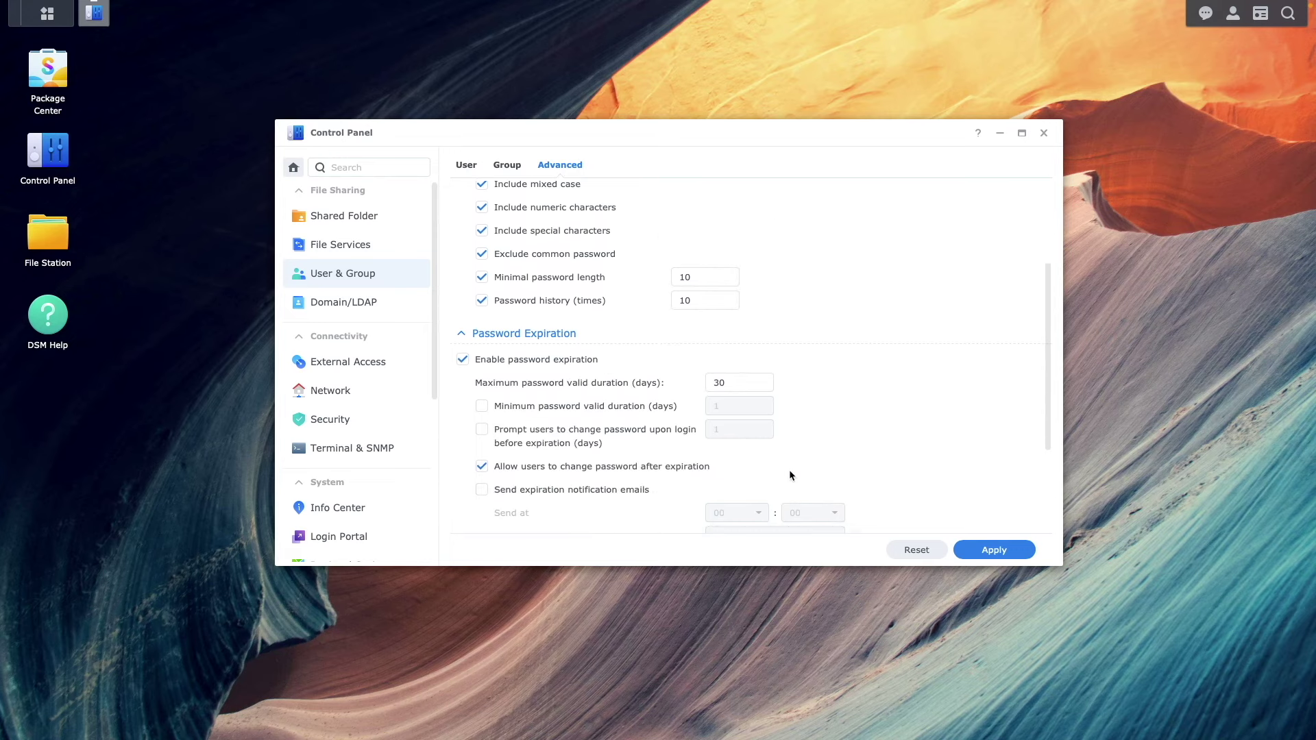
double_click(738, 382)
text(180)
click(482, 406)
click(964, 550)
click(743, 386)
click(468, 166)
Step: Confirm the admin account stays deactivated, discarding the trial change to its settings
click(517, 242)
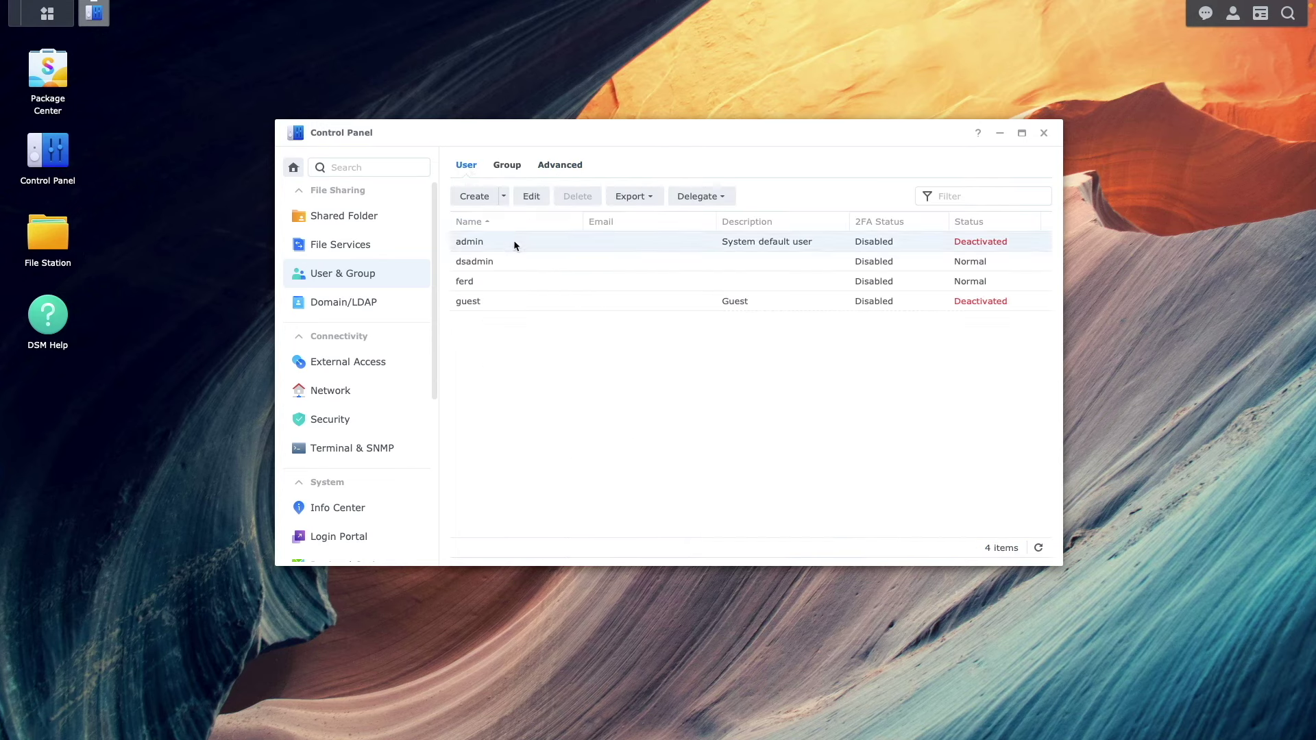
click(532, 198)
click(383, 381)
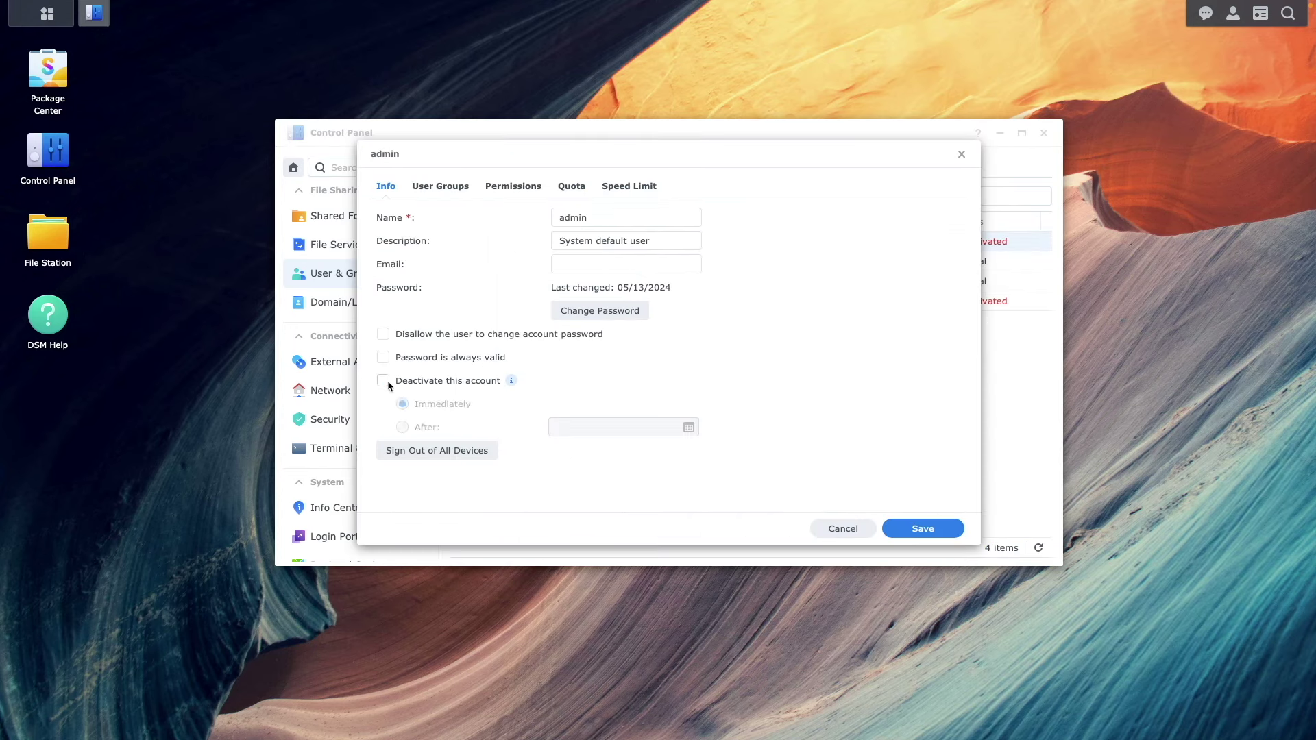
click(831, 528)
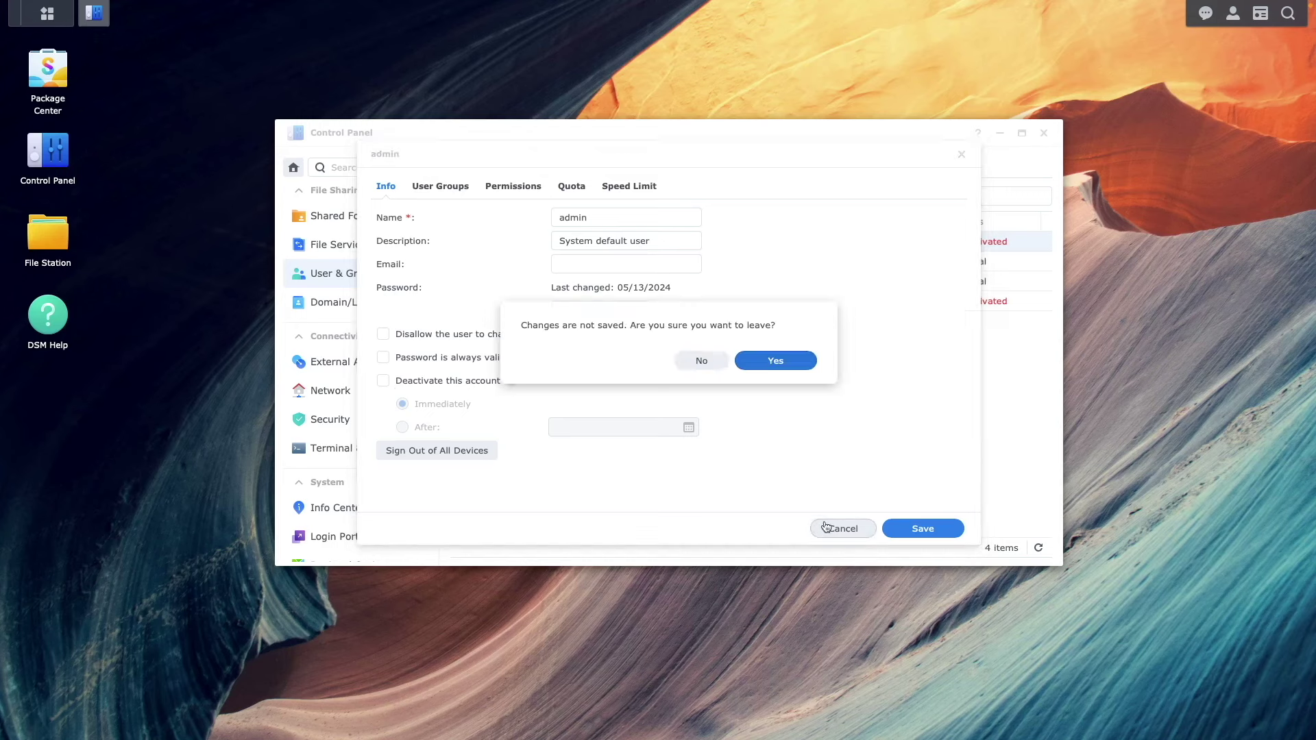
click(775, 361)
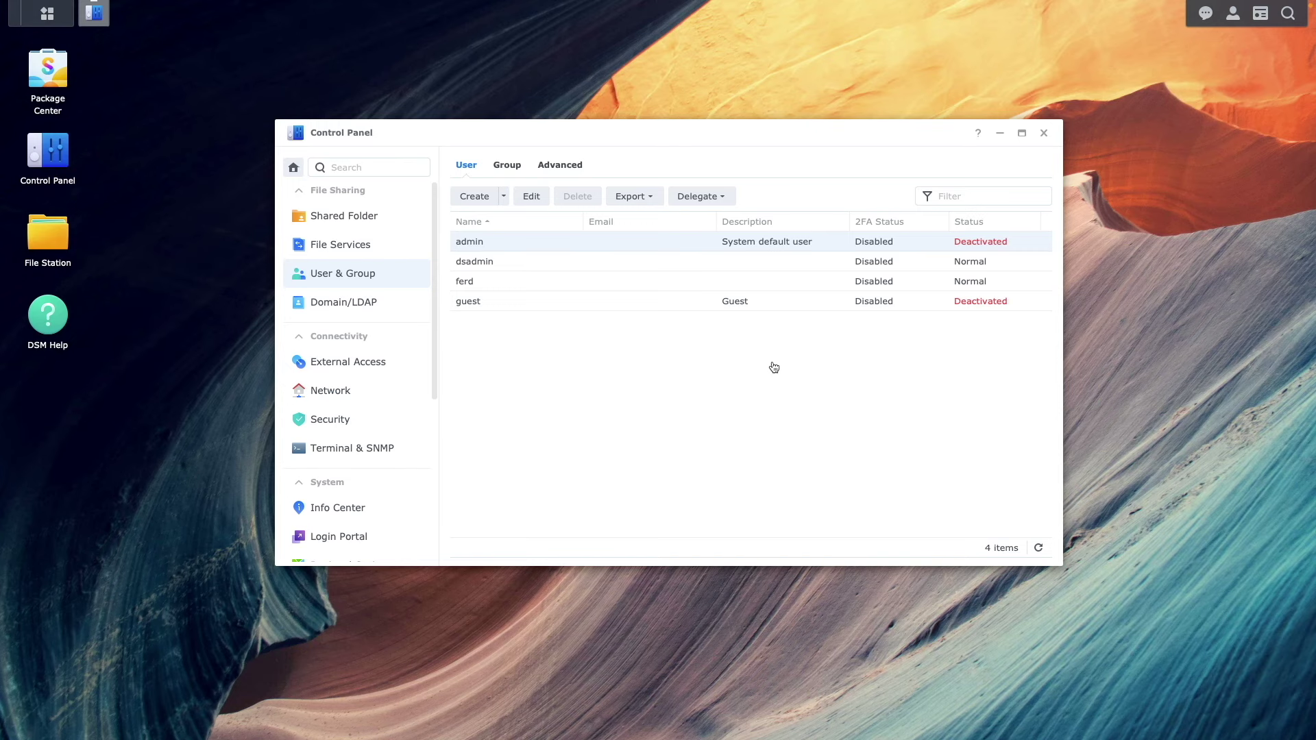
Step: Check that the other administrator belongs to the administrators group, closing without changes
click(553, 263)
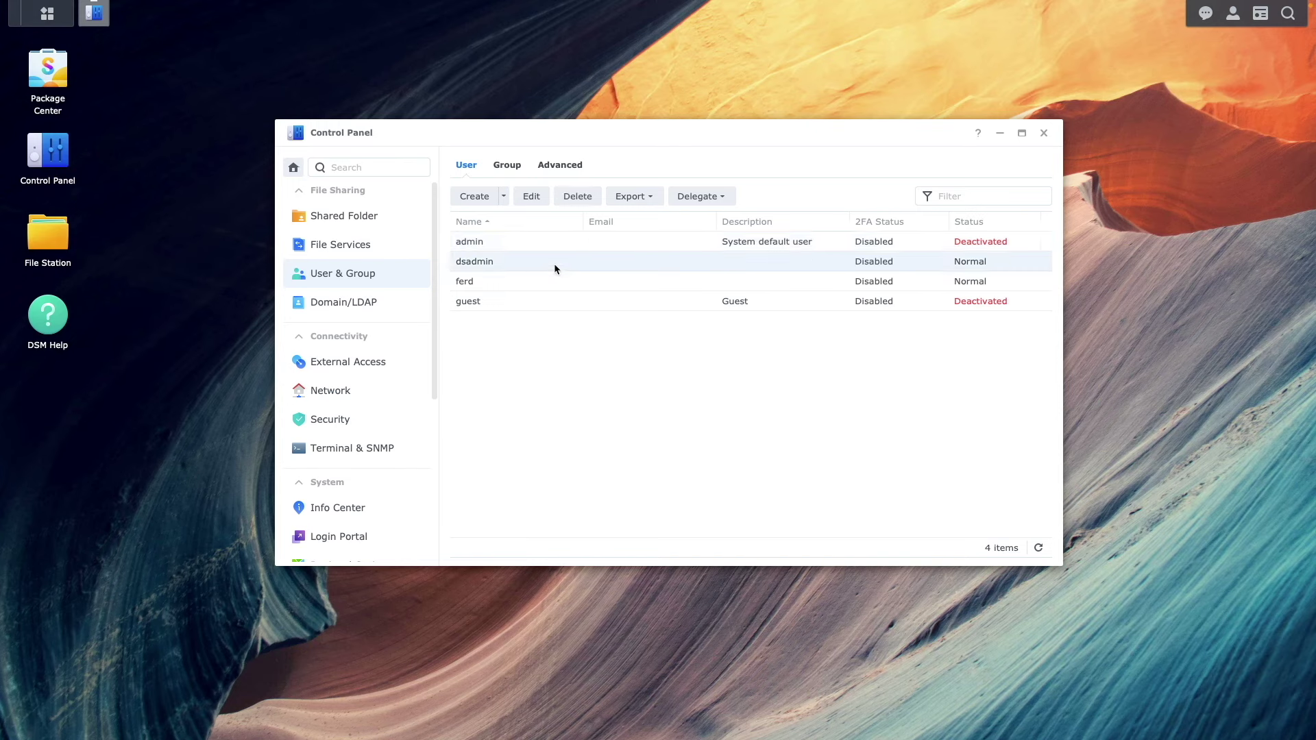
click(539, 199)
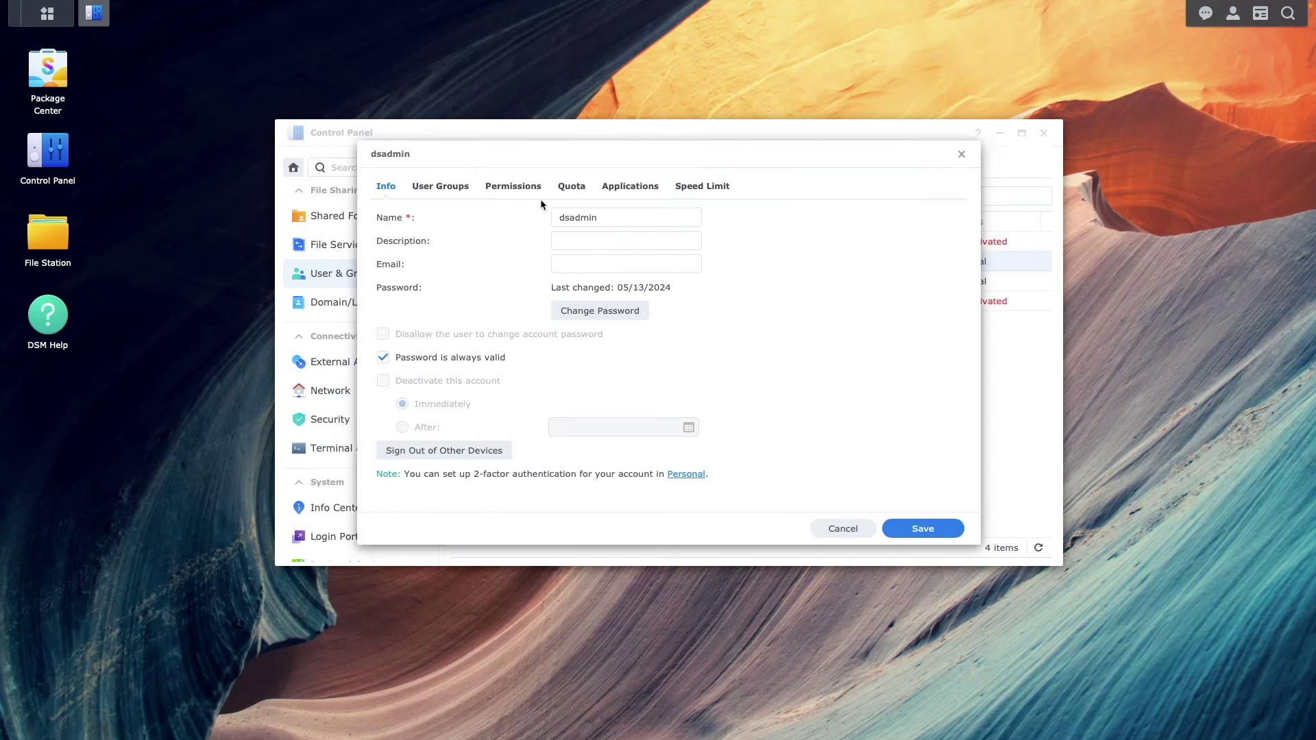
click(469, 193)
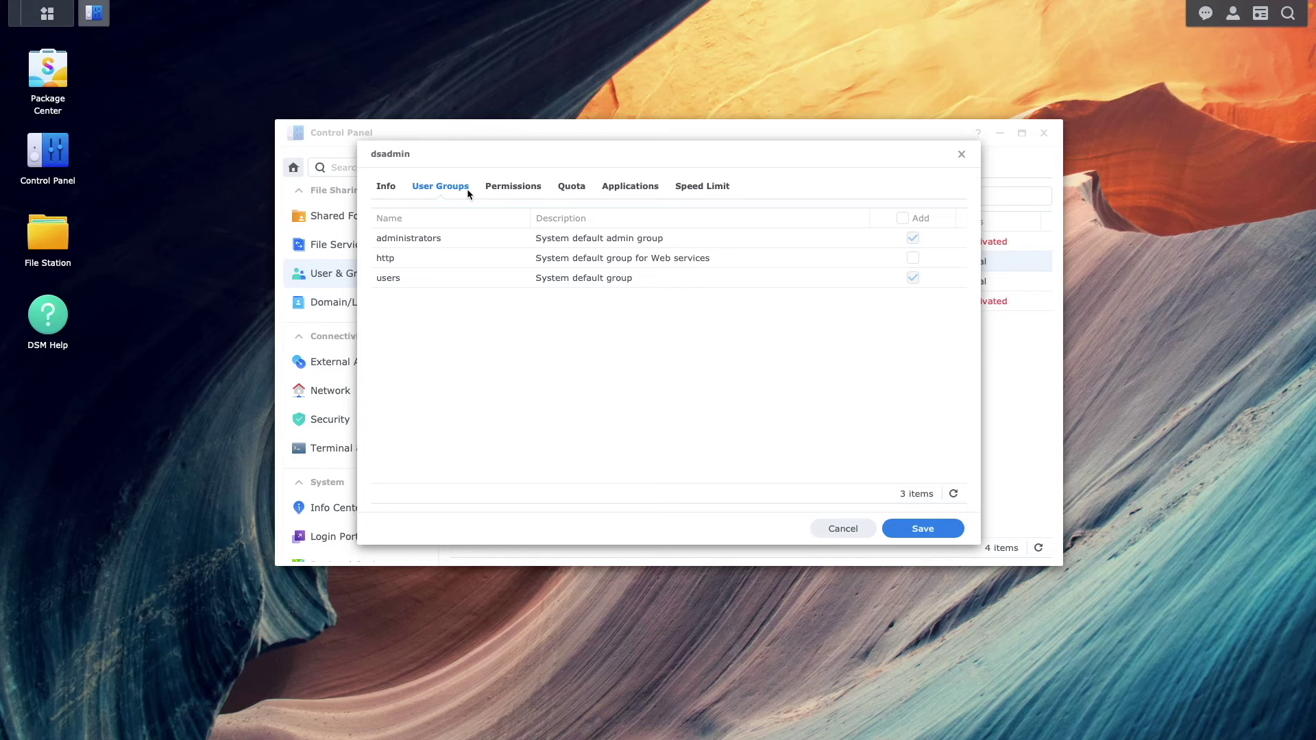
click(832, 529)
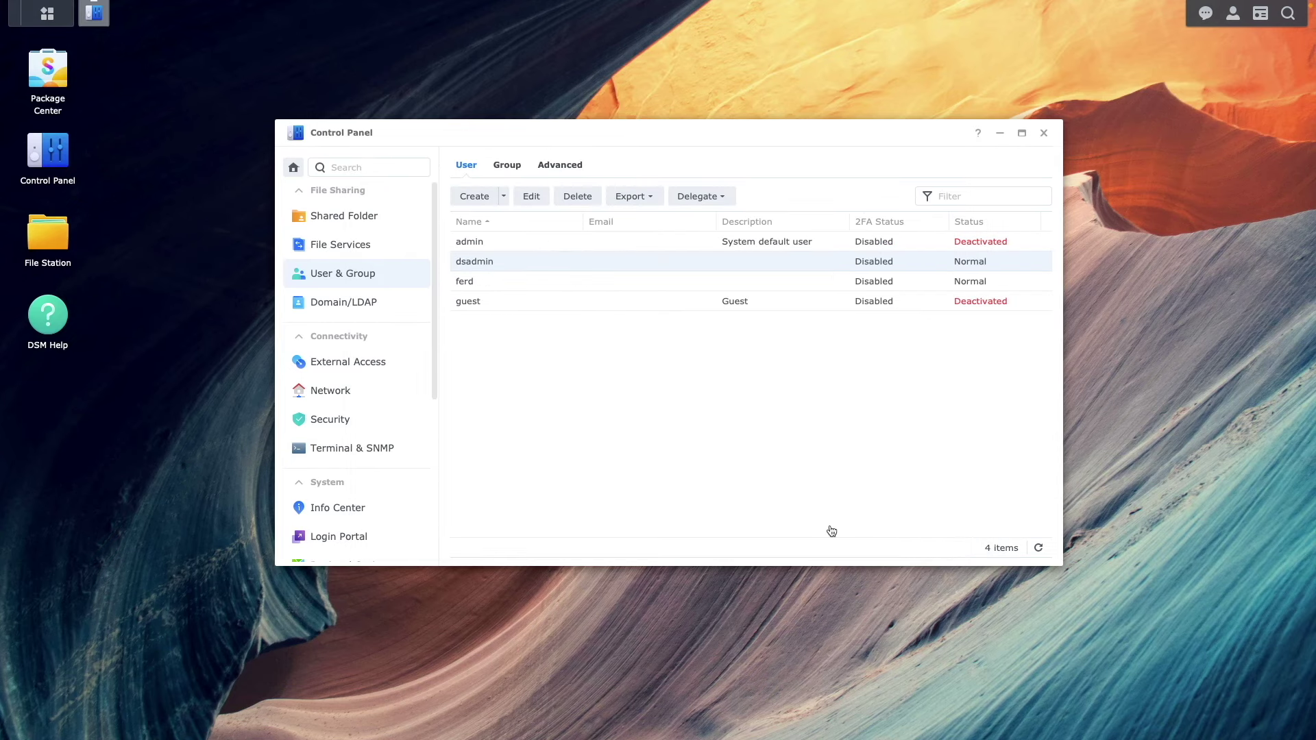
Step: Set Deny for FTP, SFTP and rsync in the regular user's application permissions and save
click(513, 282)
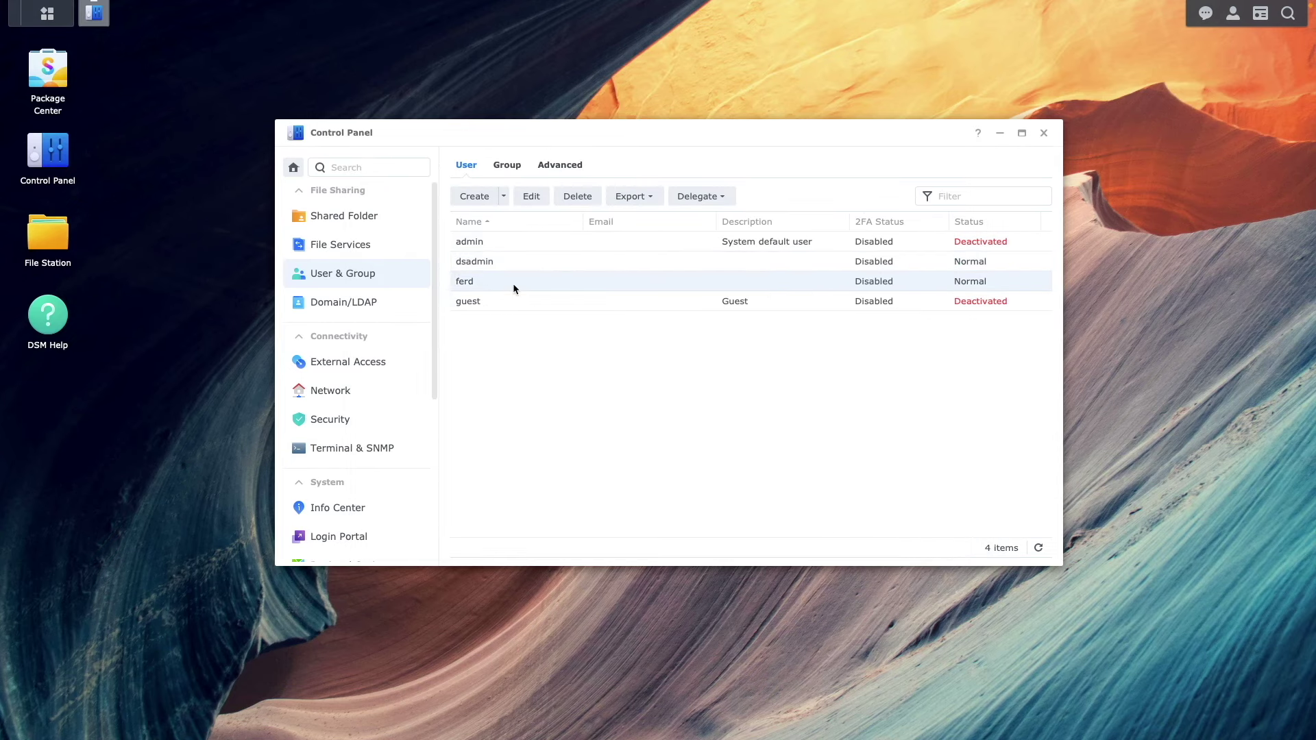
click(530, 195)
click(521, 193)
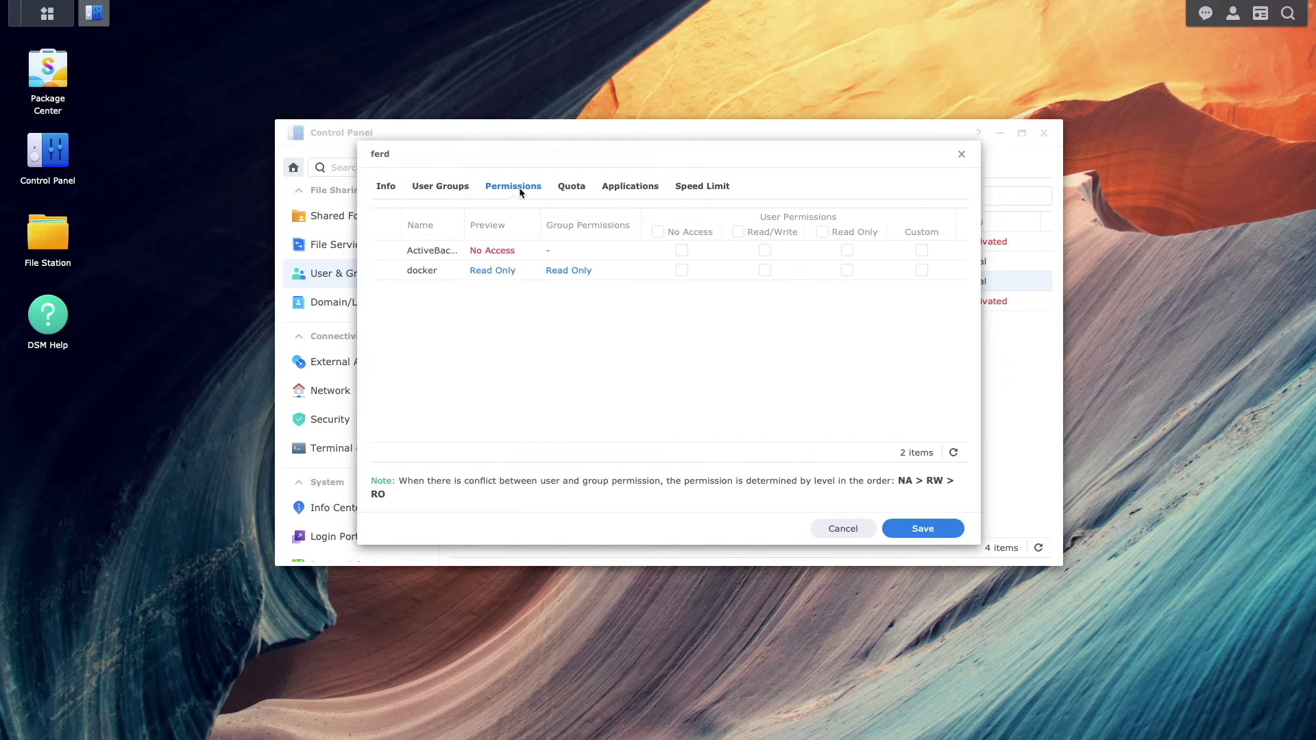
click(639, 193)
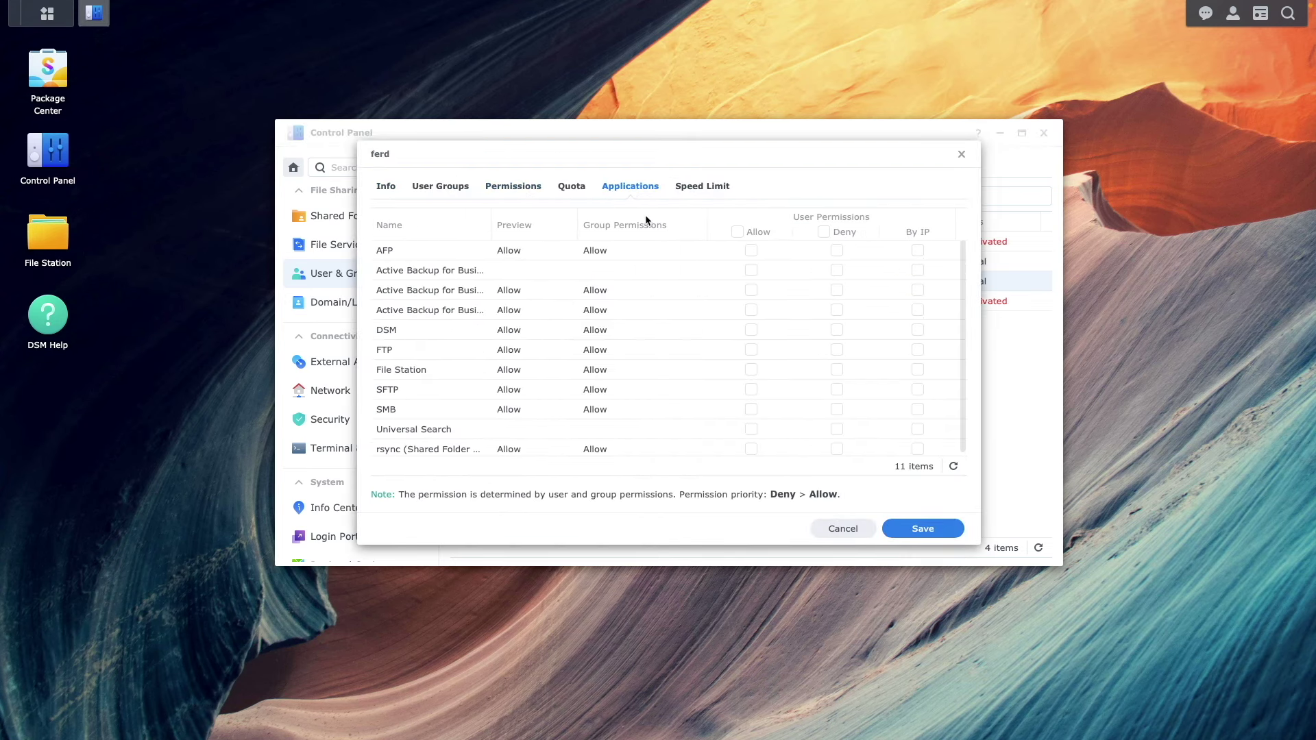
click(836, 350)
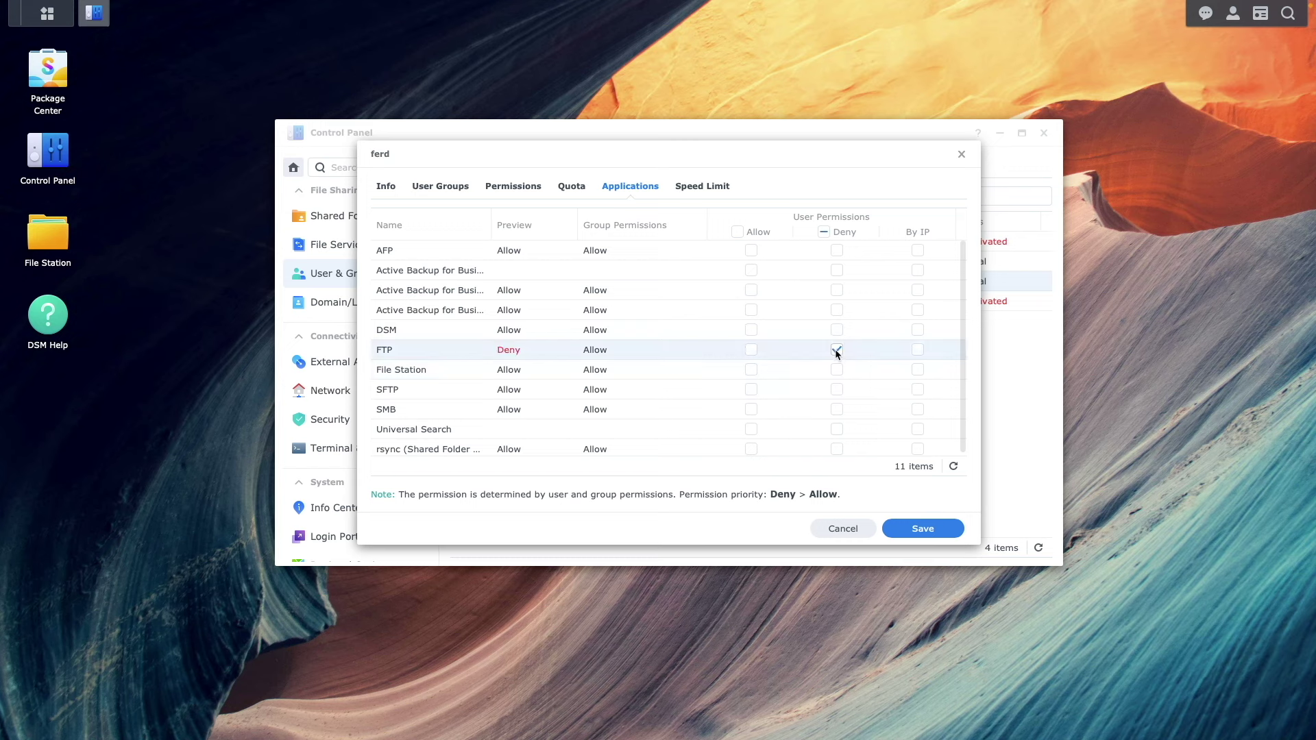
click(836, 390)
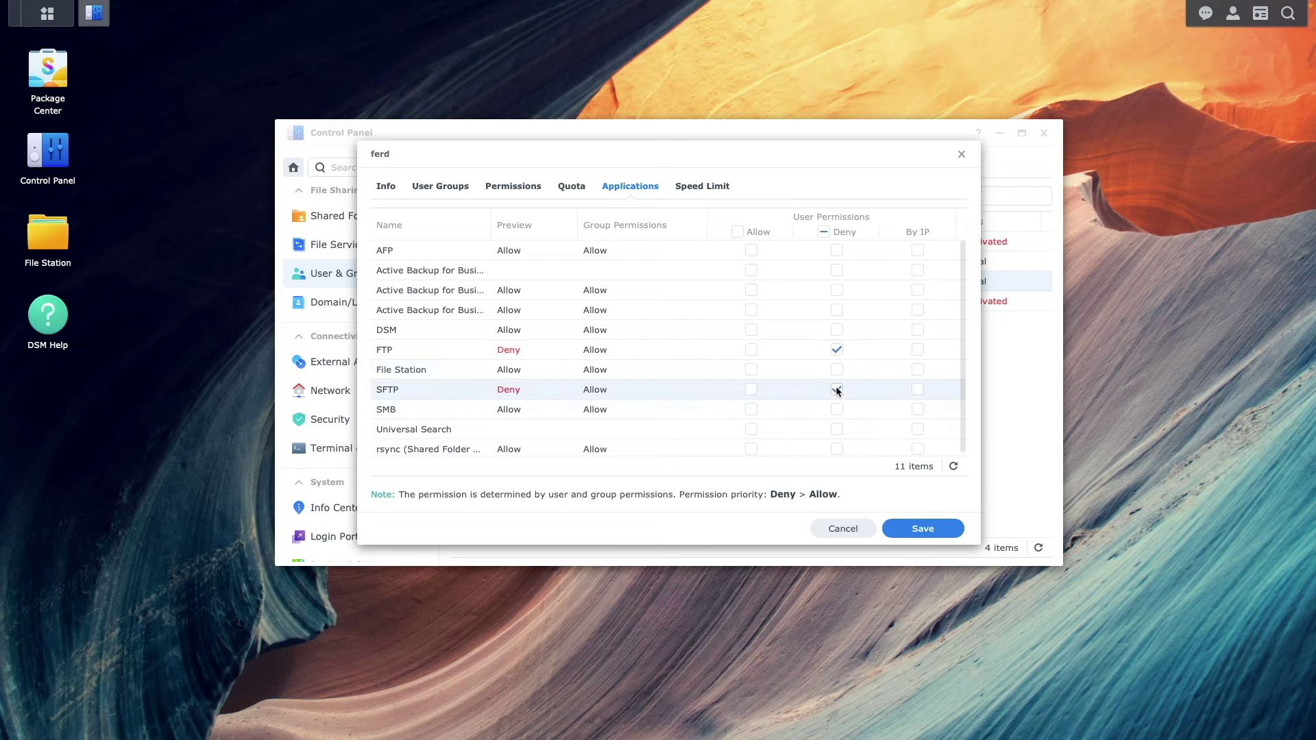
click(834, 449)
click(898, 528)
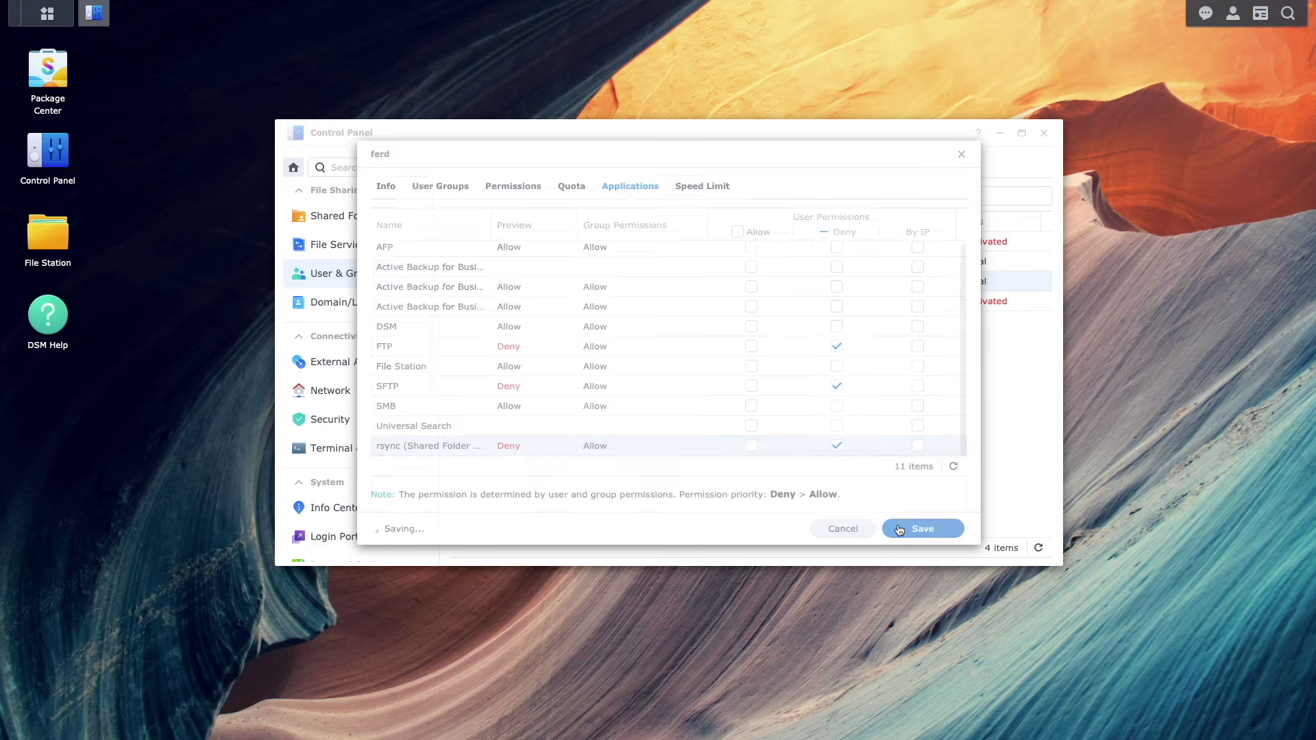
Step: Enforce 2-factor authentication for Administrator group users, apply, and choose Set up Later
click(382, 420)
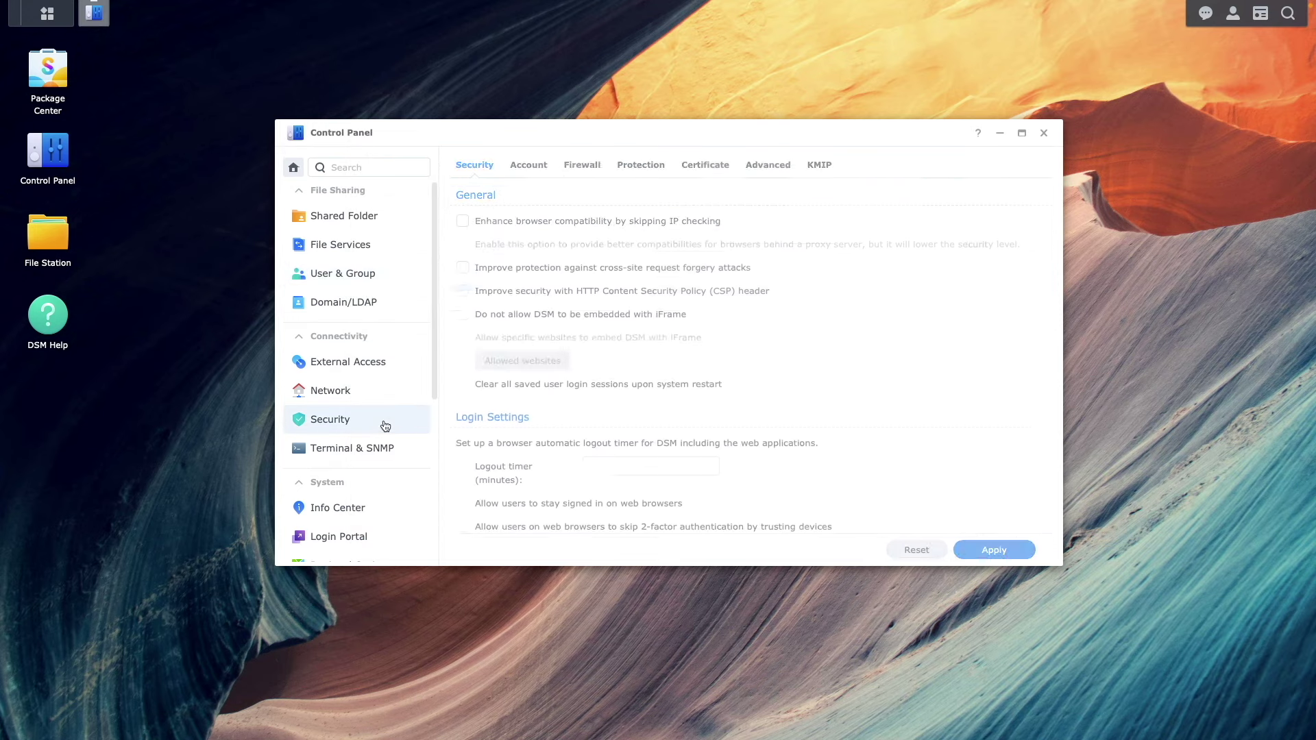
click(517, 168)
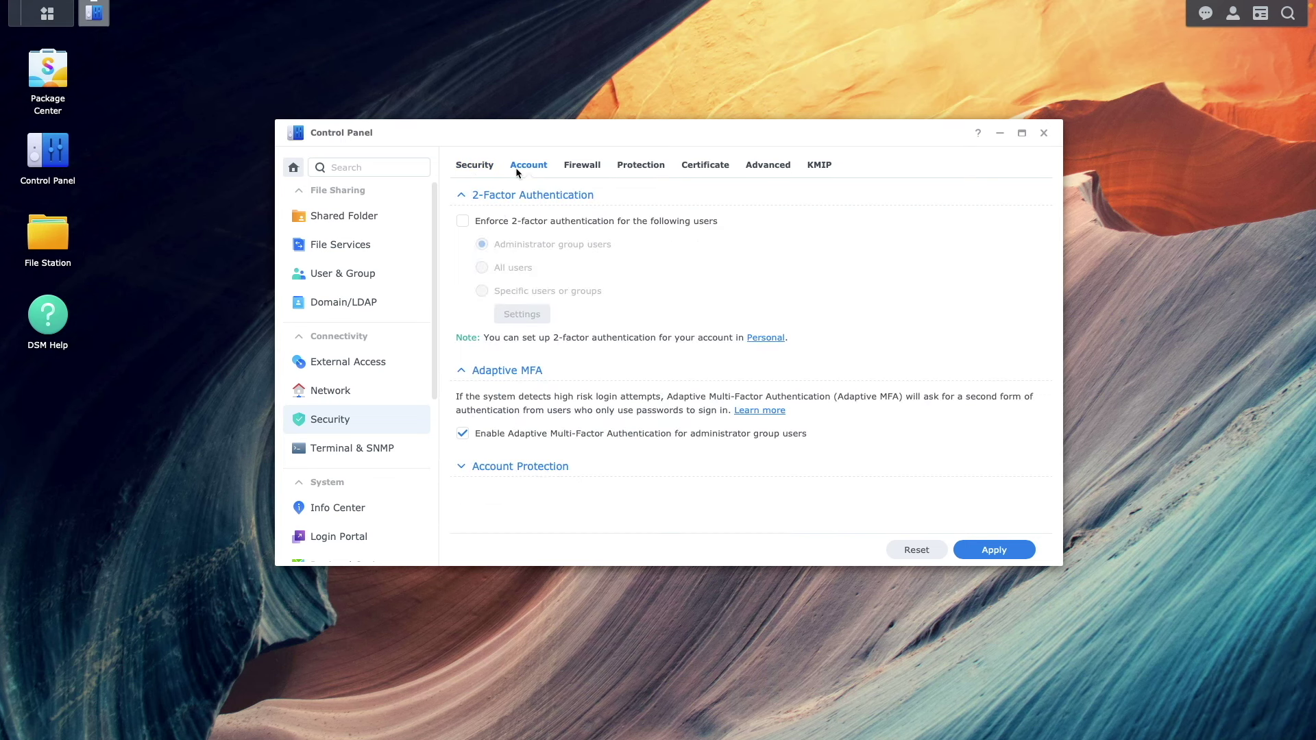
click(459, 221)
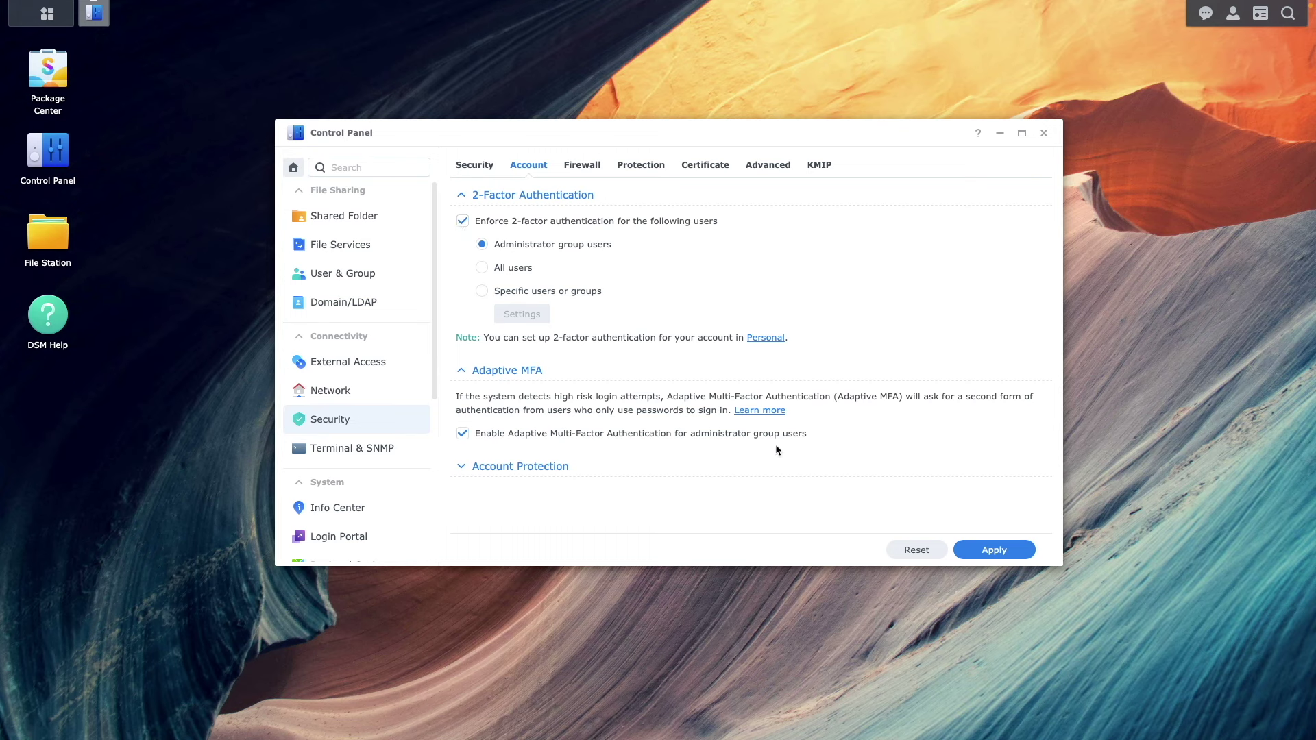
click(969, 552)
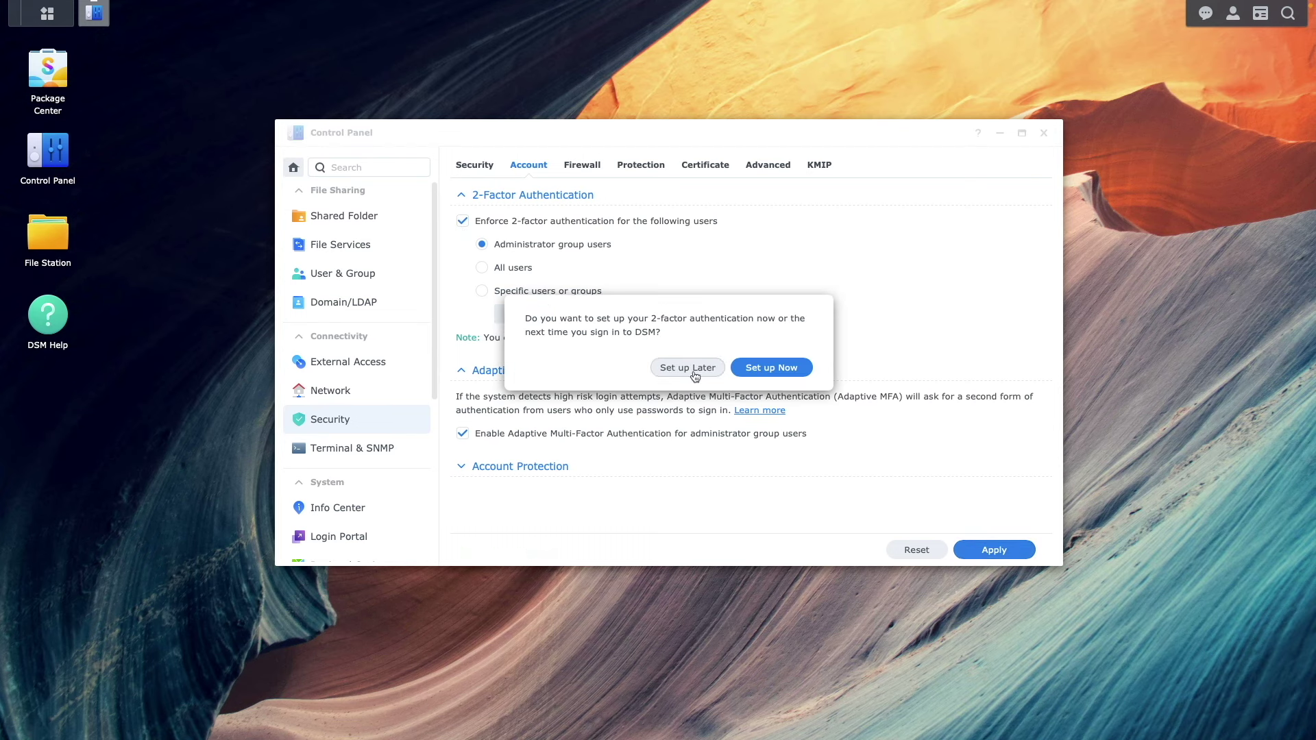
click(687, 368)
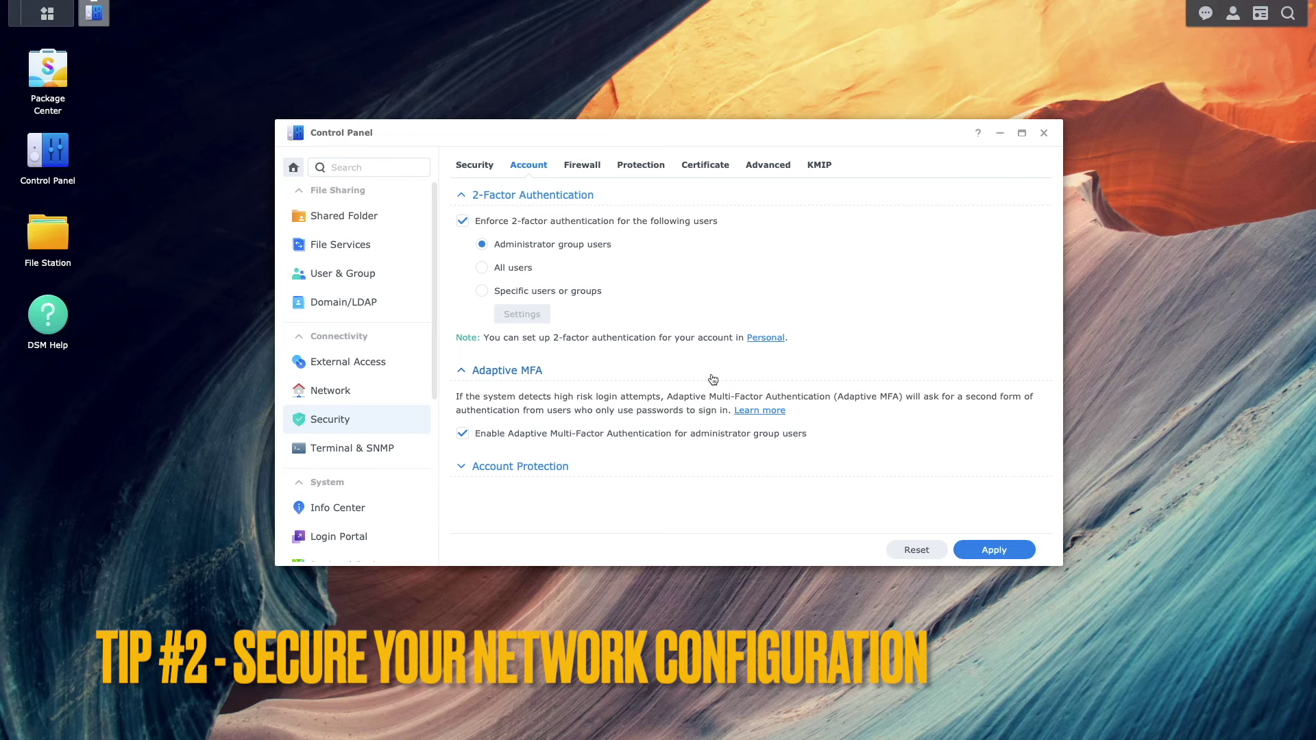
Step: Disable the SSH service under Terminal & SNMP and apply
click(383, 449)
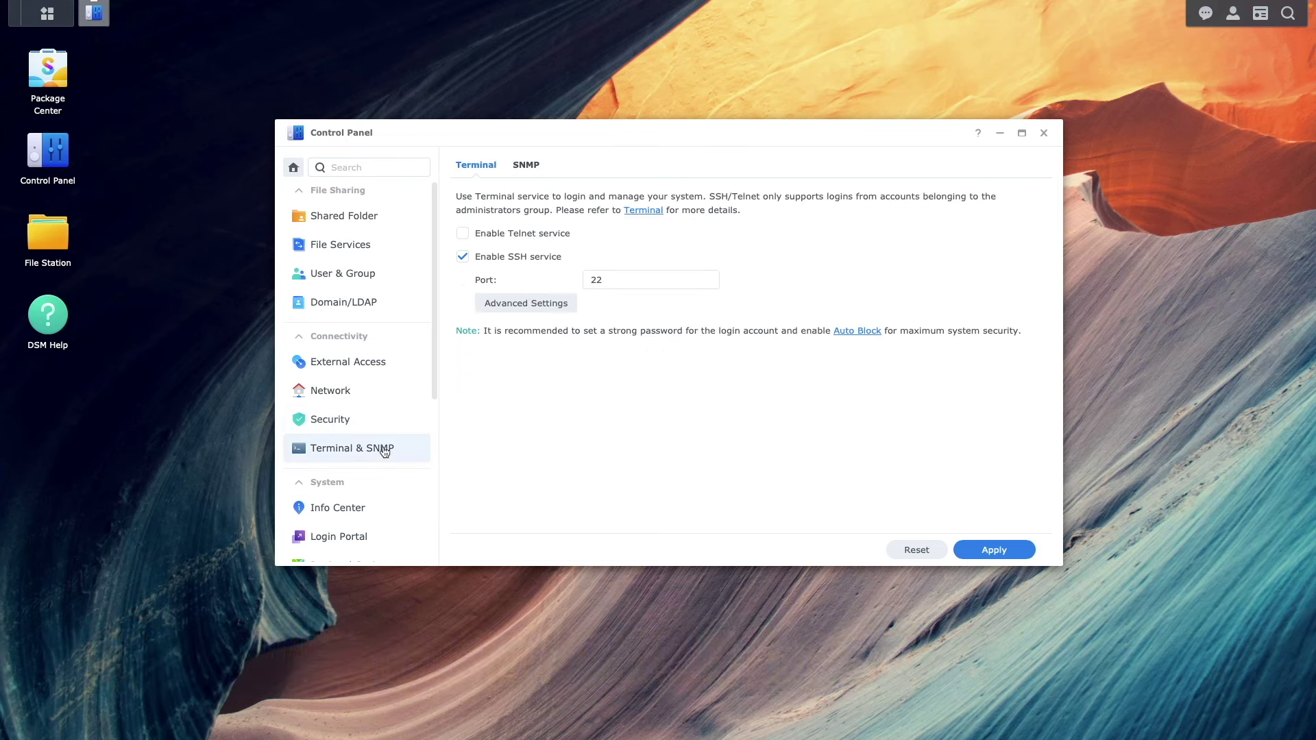
click(463, 256)
click(972, 548)
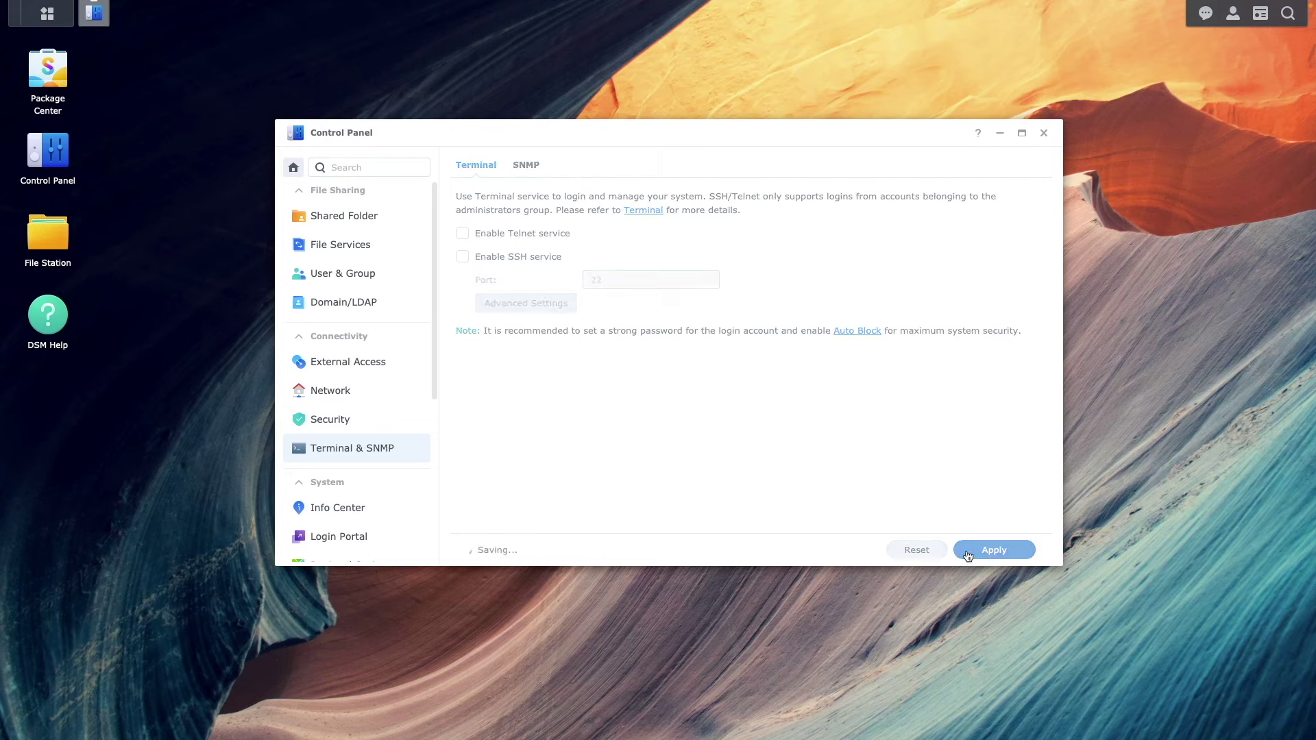
Step: Turn off AFP, NFS, FTP and FTPS in File Services and apply the changes
click(392, 246)
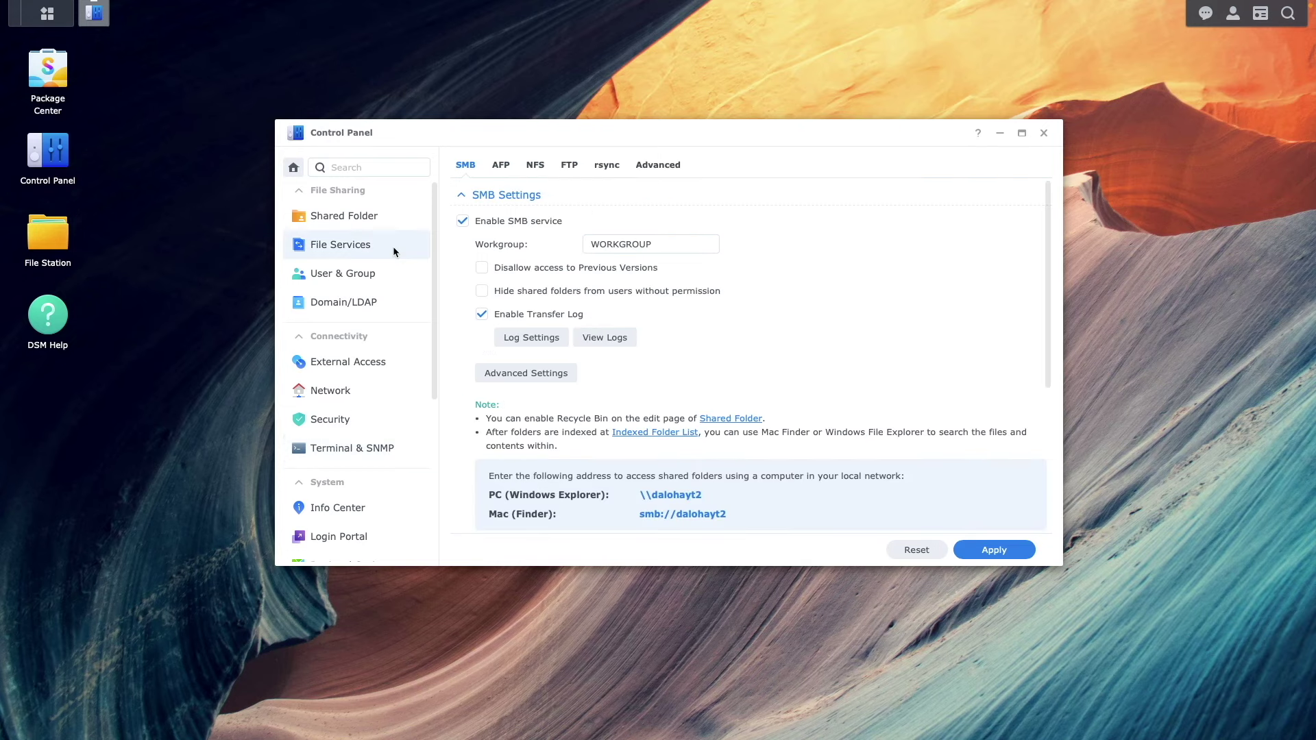
click(501, 165)
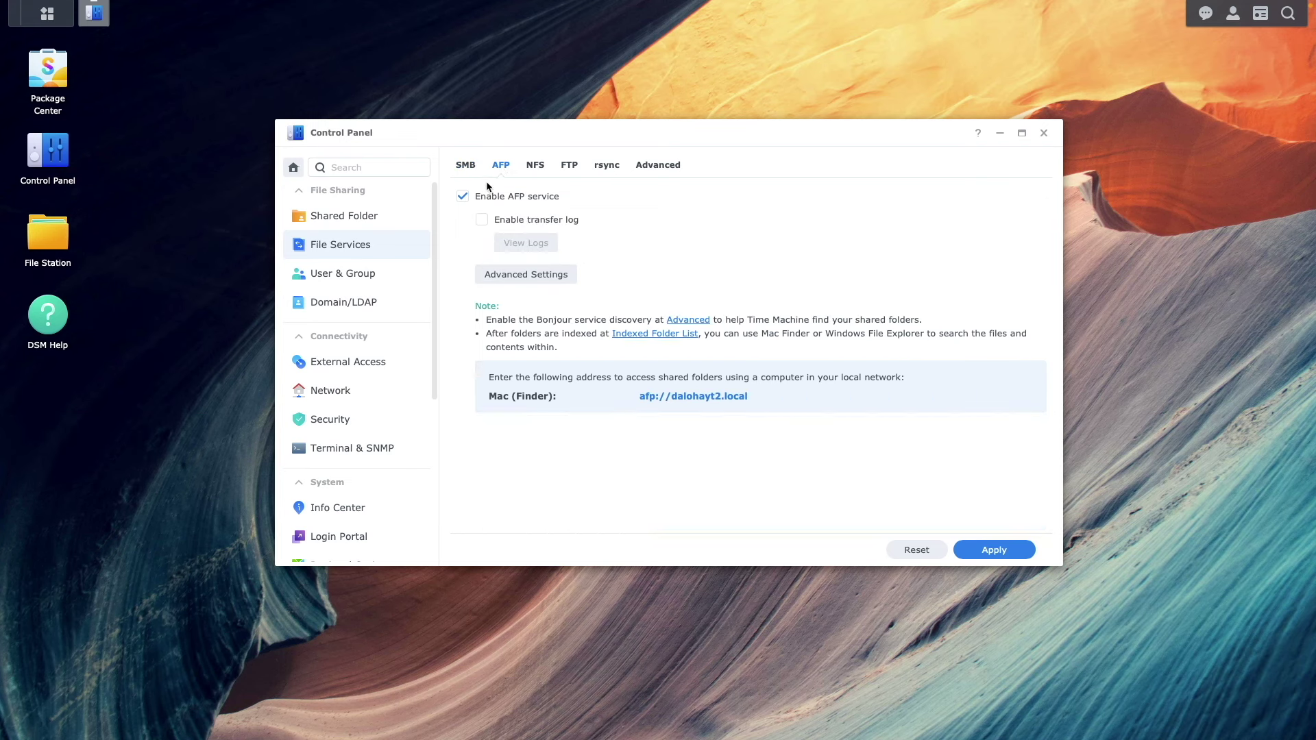
click(462, 197)
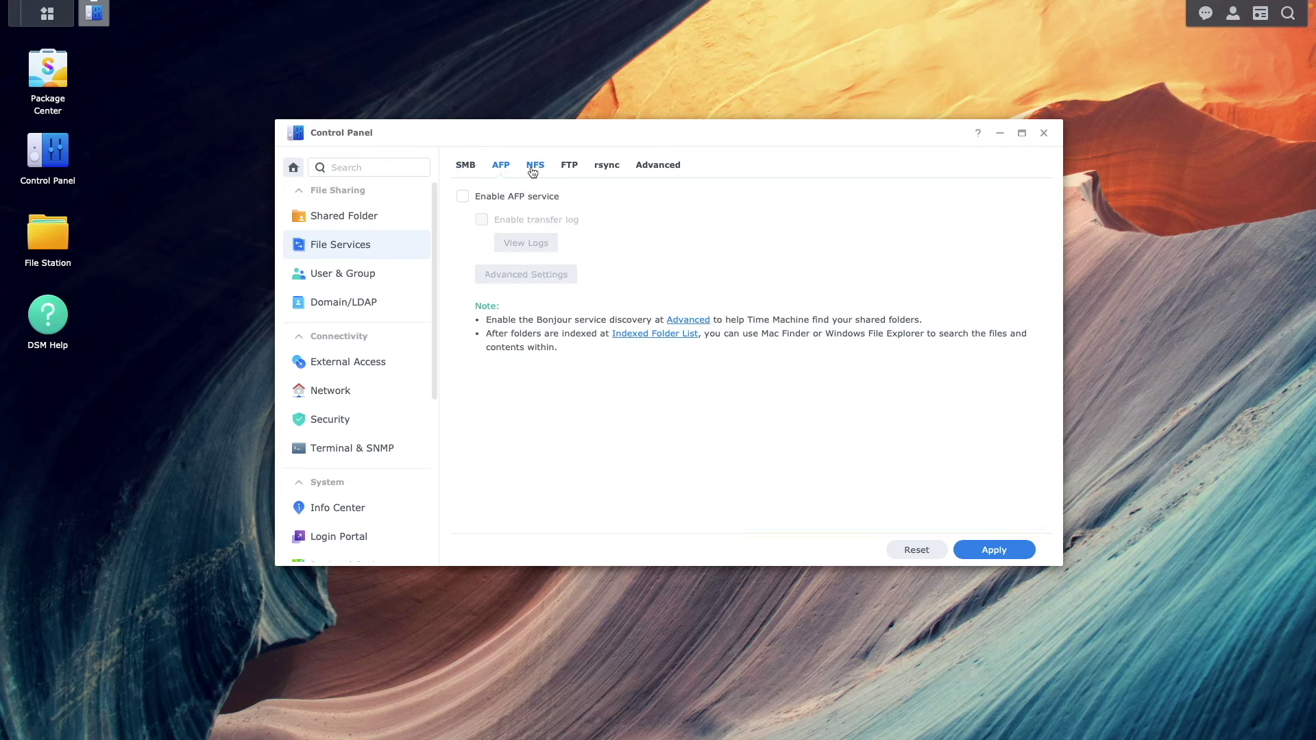
click(534, 166)
click(463, 196)
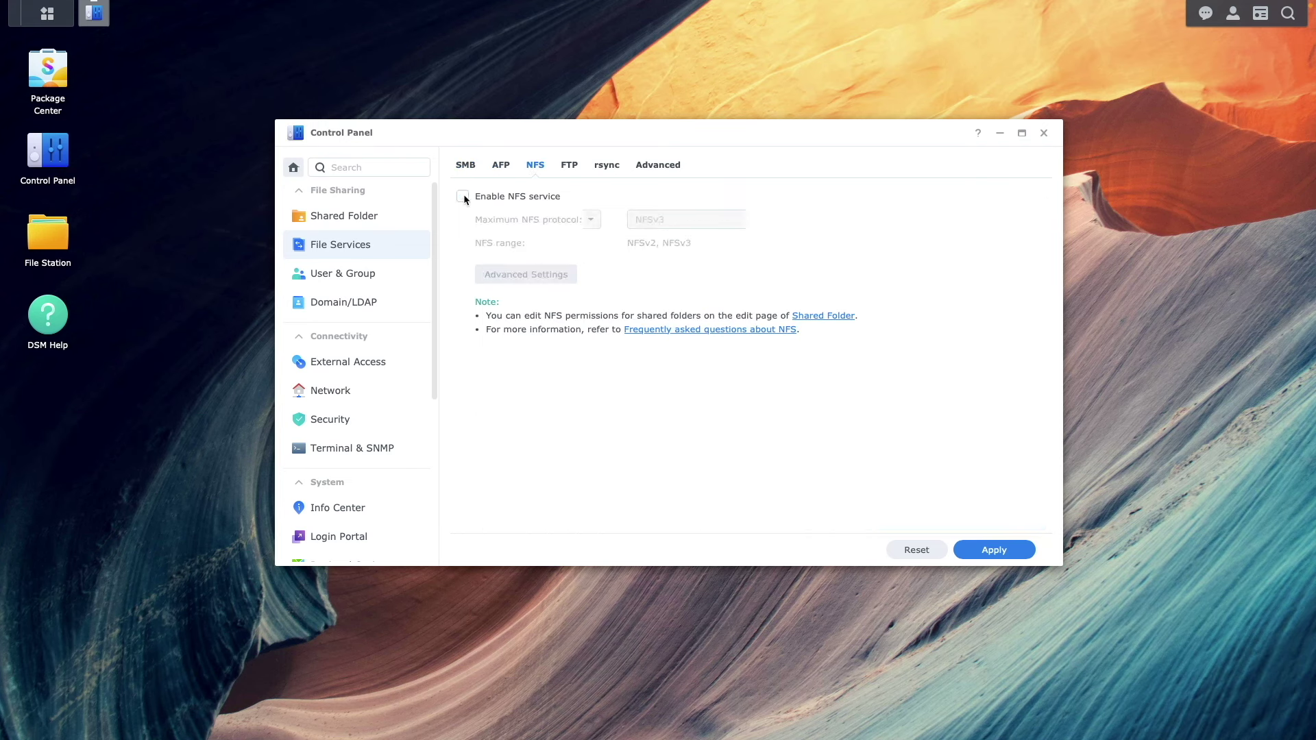
click(566, 167)
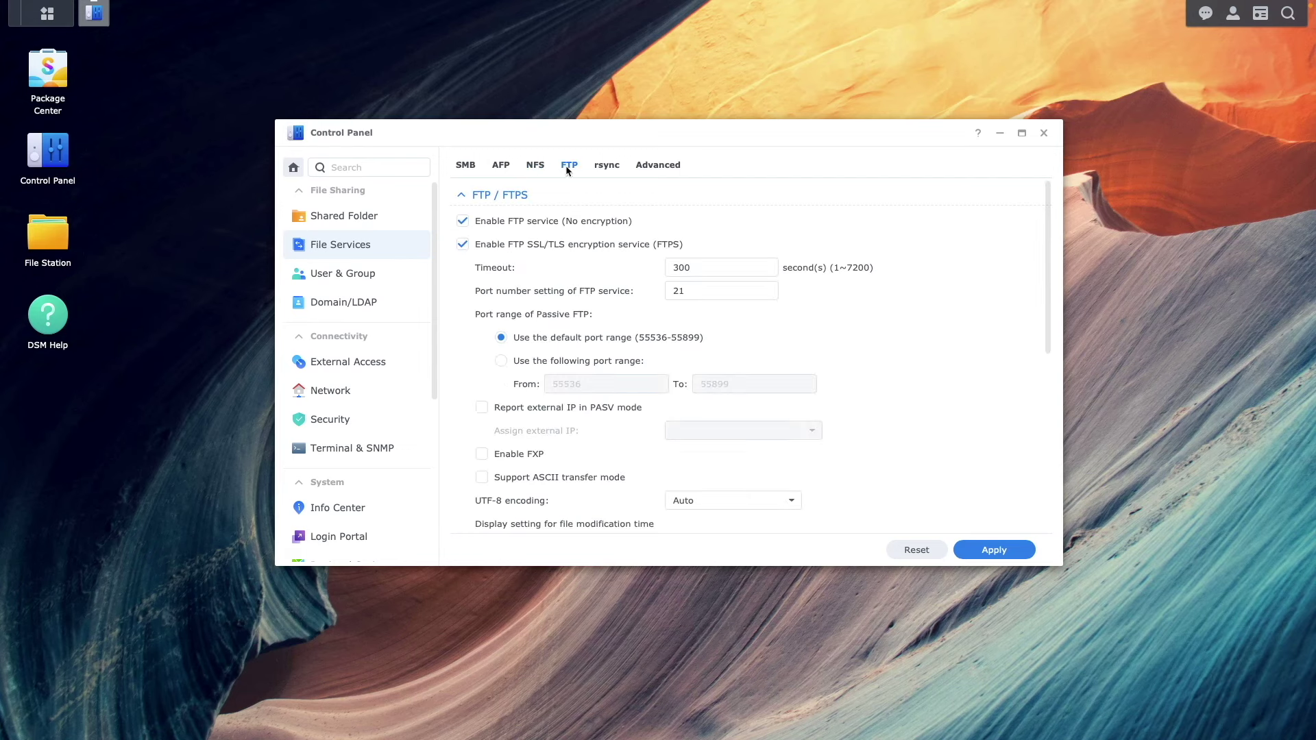
click(463, 222)
click(463, 244)
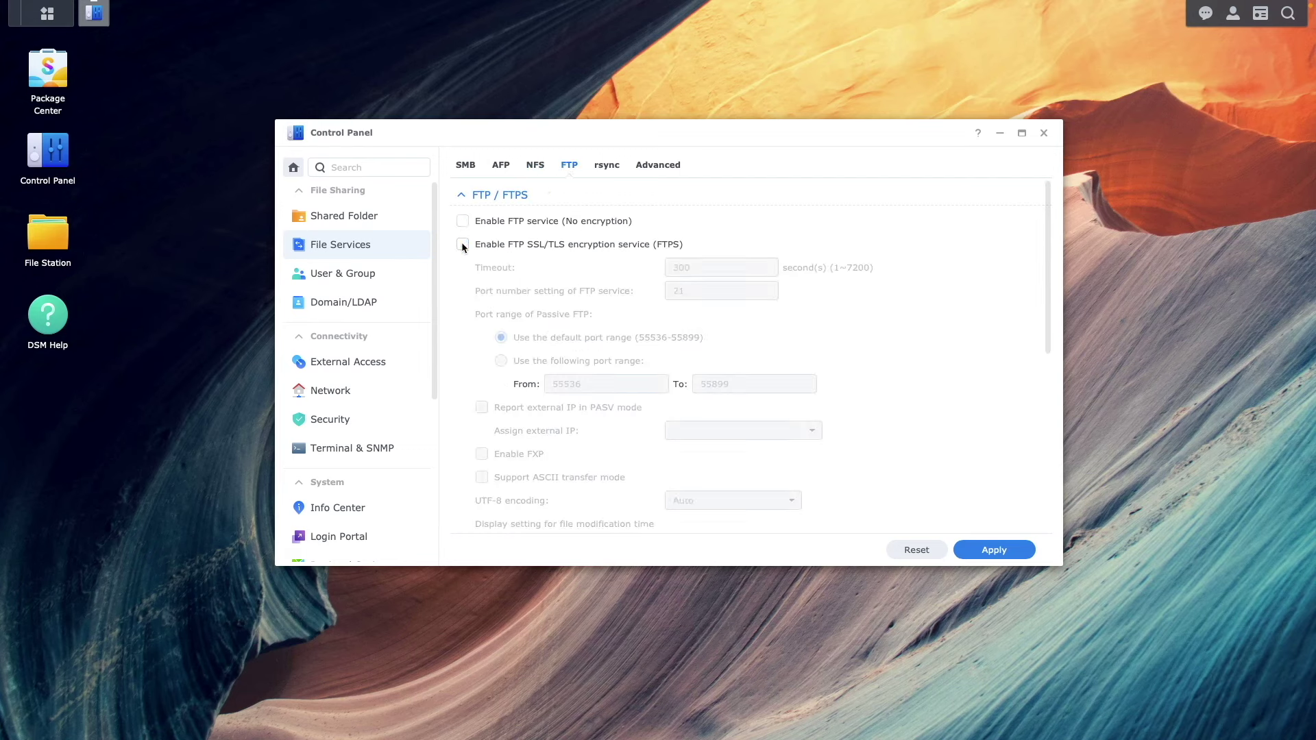
click(964, 549)
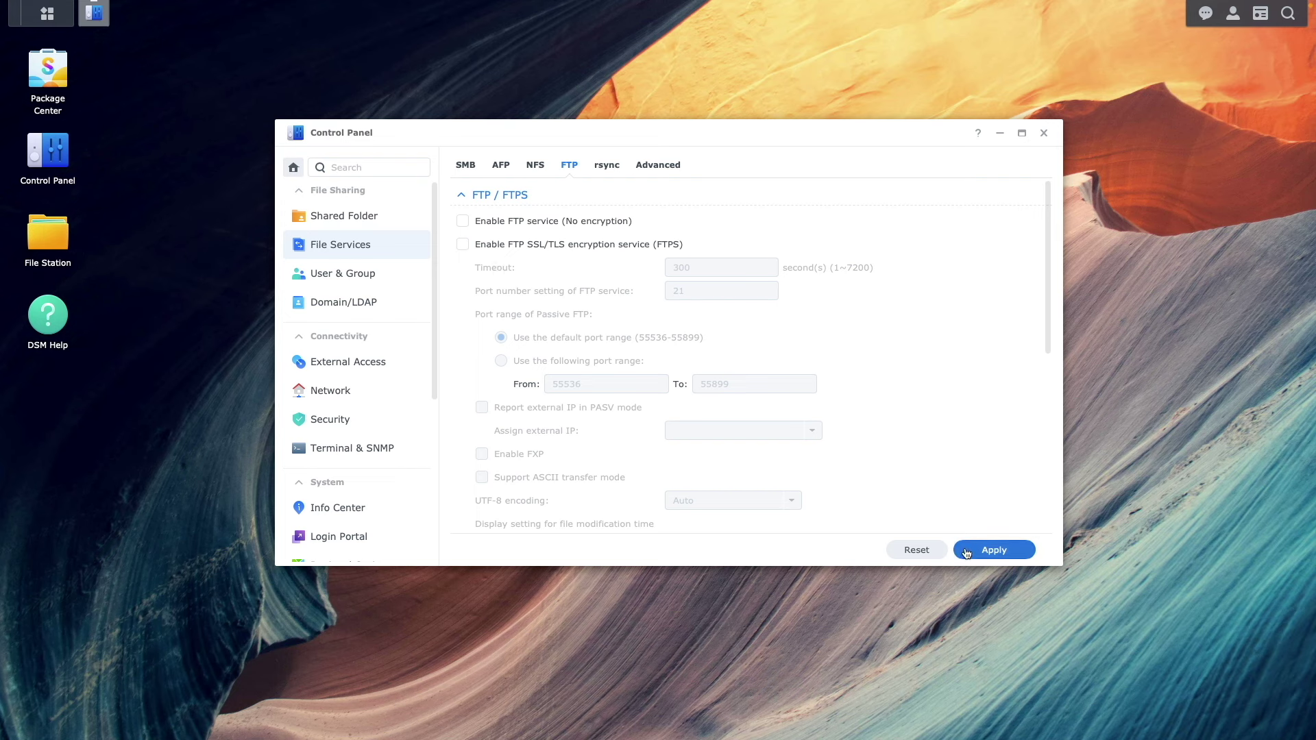
Step: Enable the firewall with the default profile, apply it, and close Control Panel
click(366, 419)
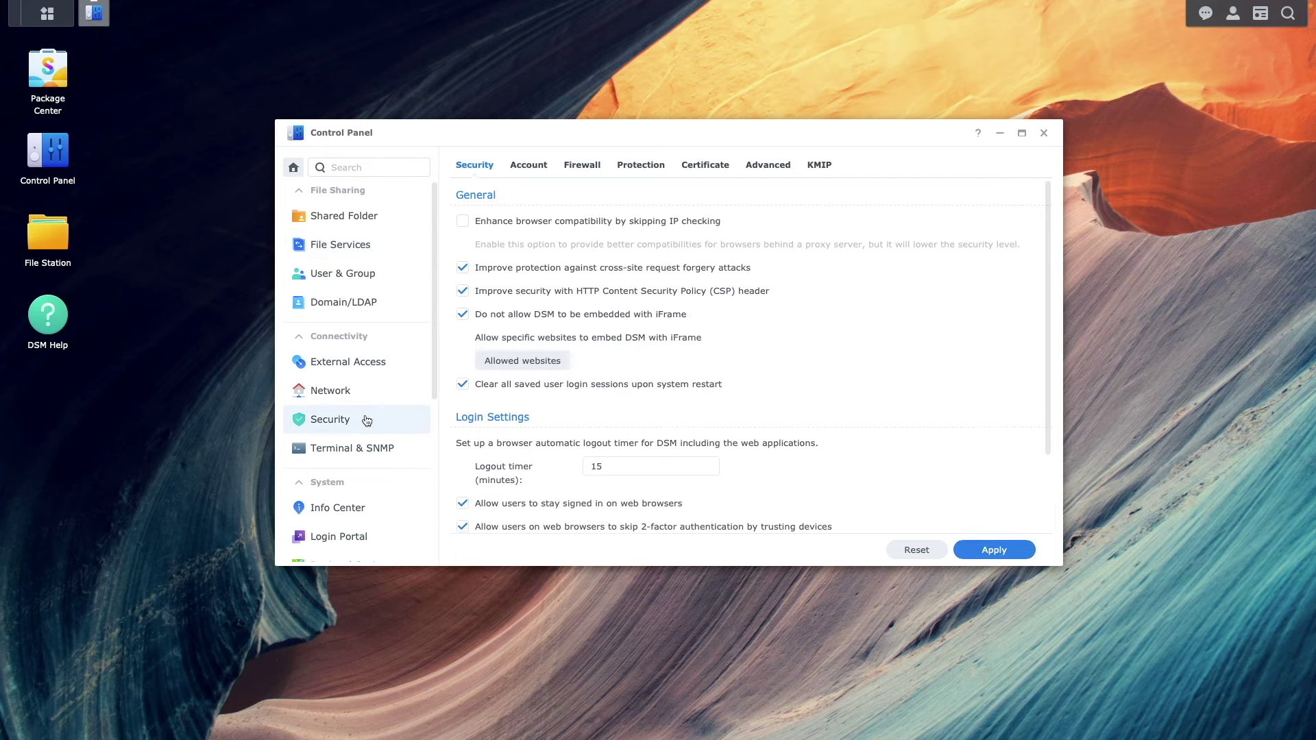
click(567, 168)
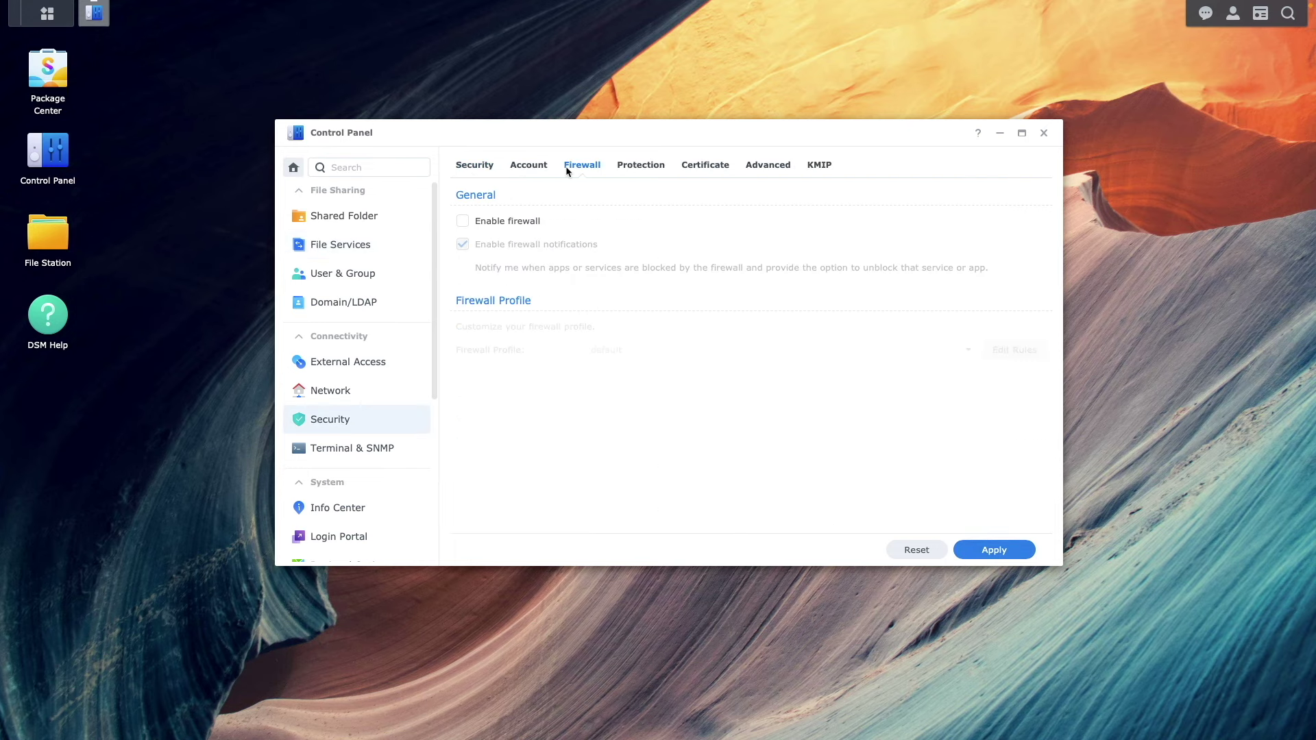
click(462, 221)
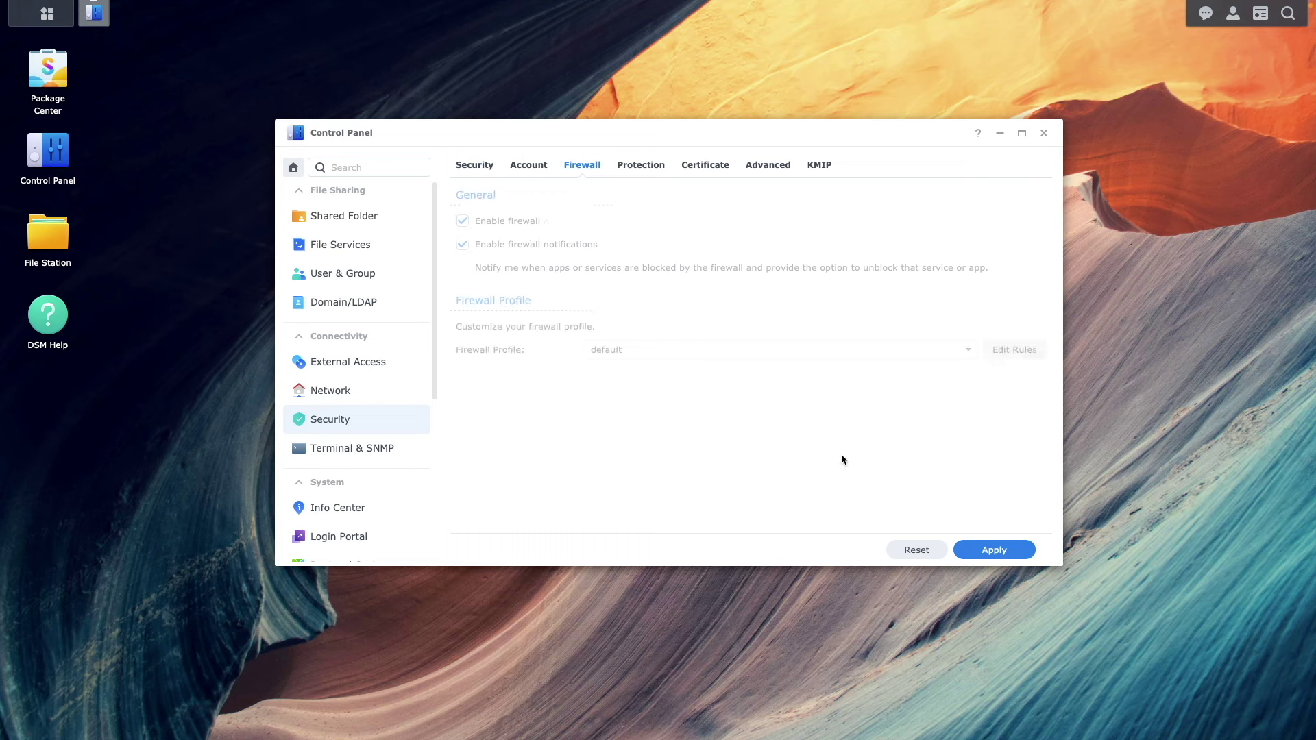
click(968, 549)
click(1043, 133)
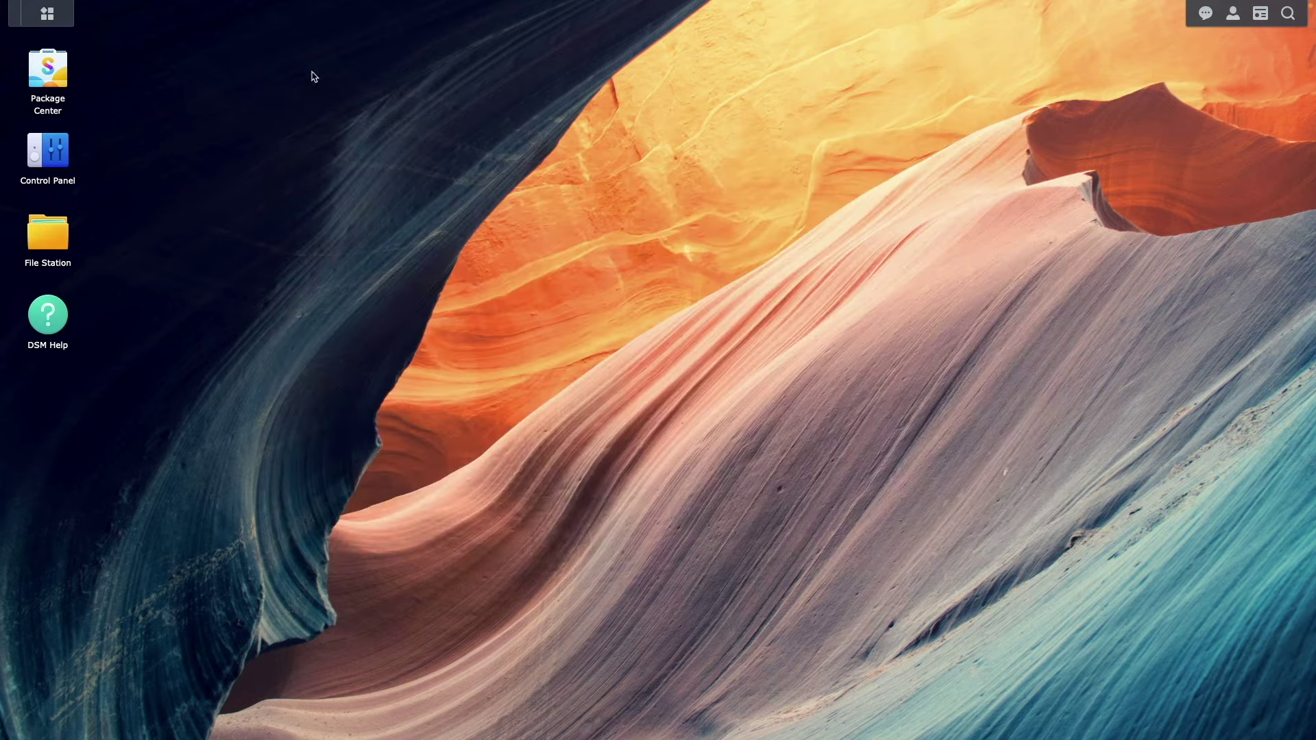
Step: Enable the OpenVPN server in VPN Server on UDP port 1194, apply, and dismiss the port notice
click(44, 24)
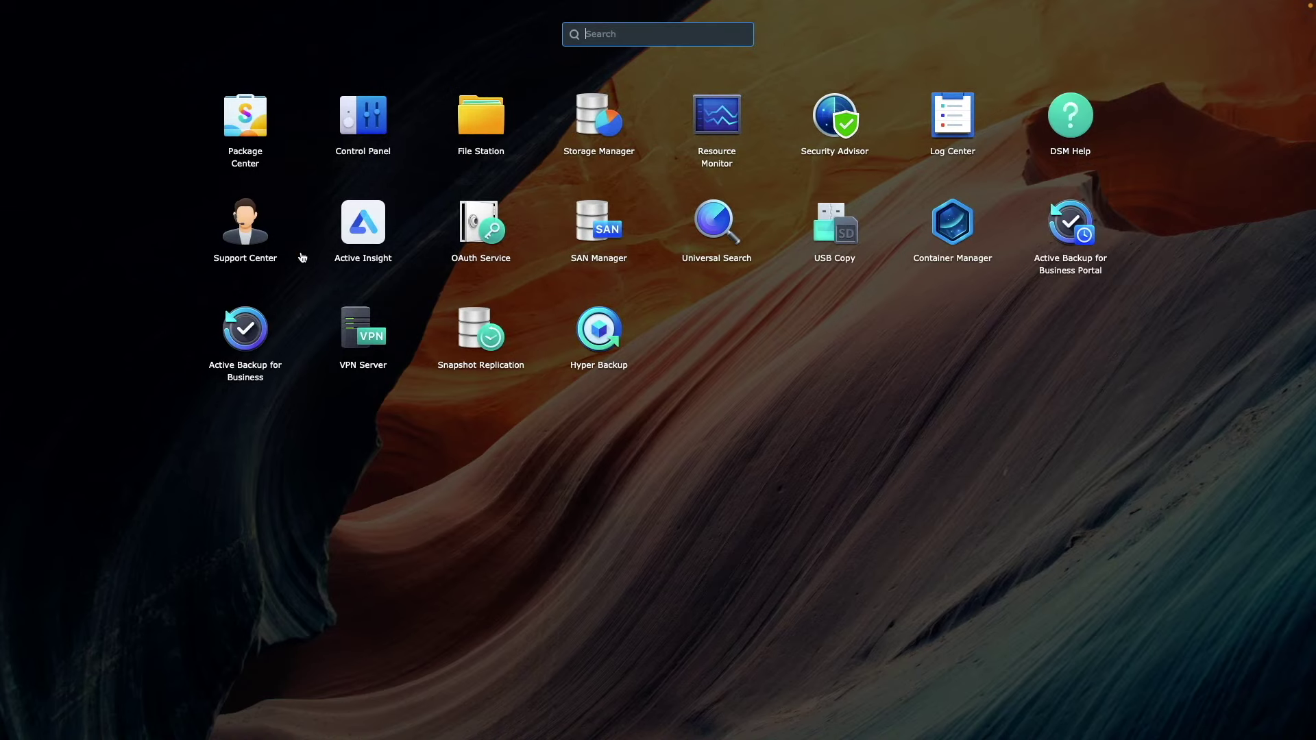
click(359, 329)
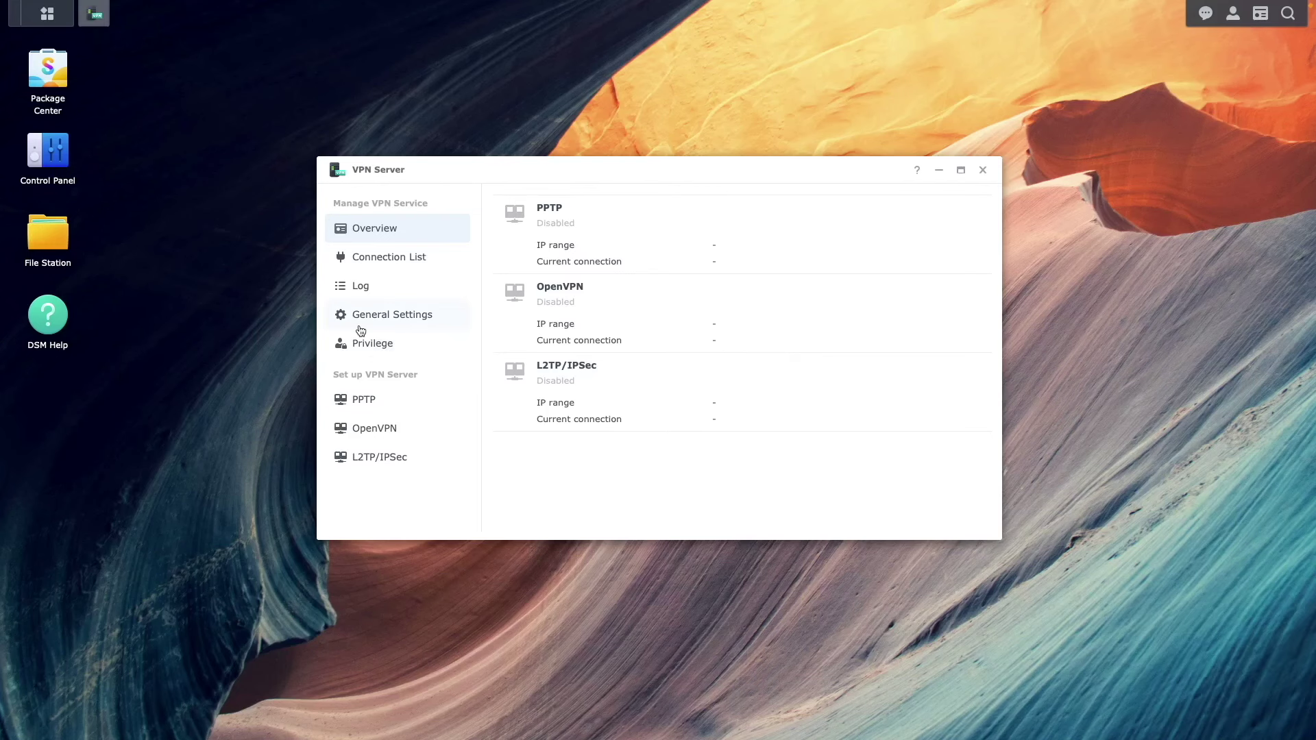
click(384, 435)
click(505, 228)
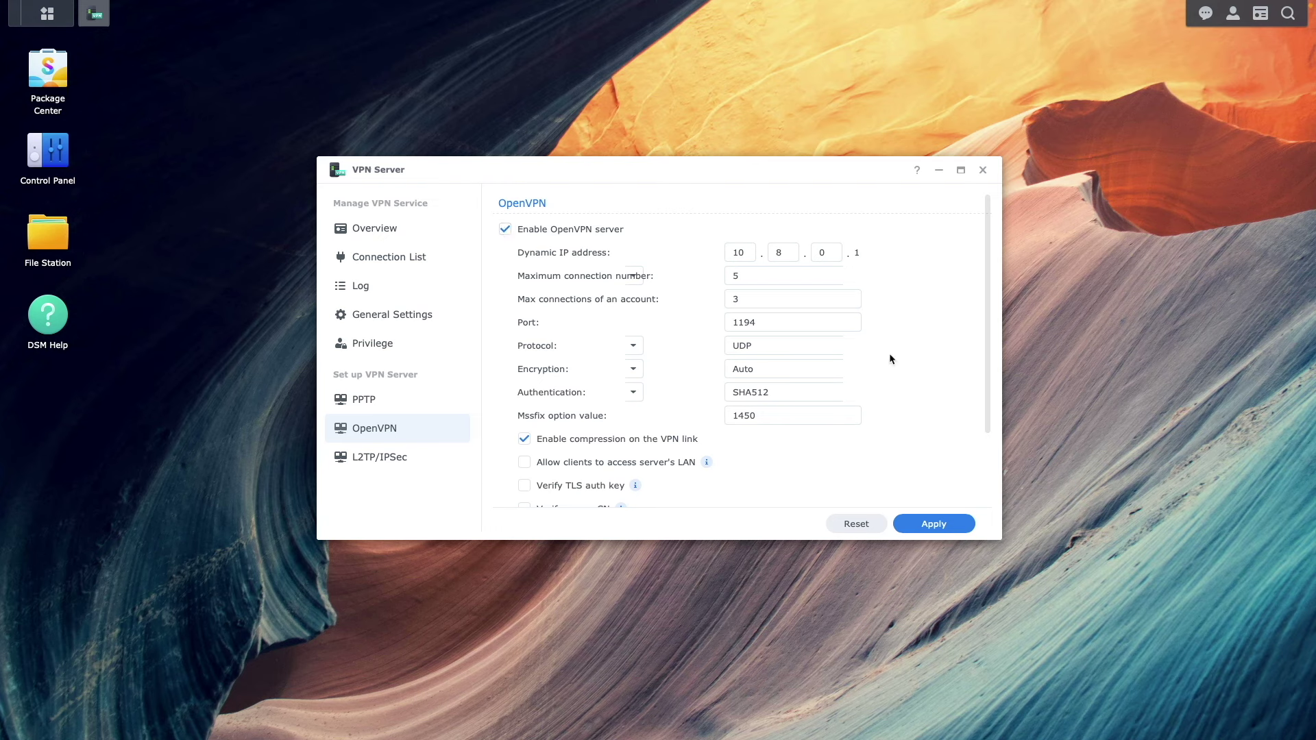
drag(985, 372, 982, 448)
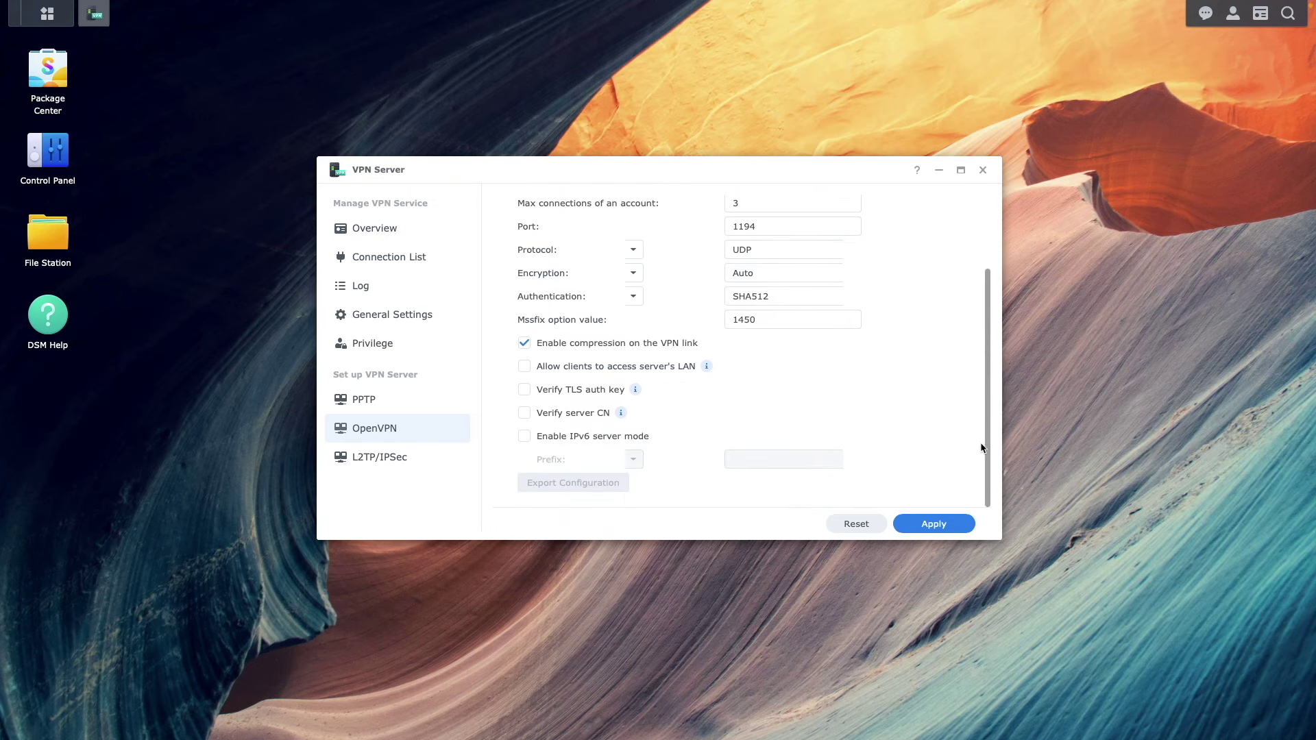
click(955, 523)
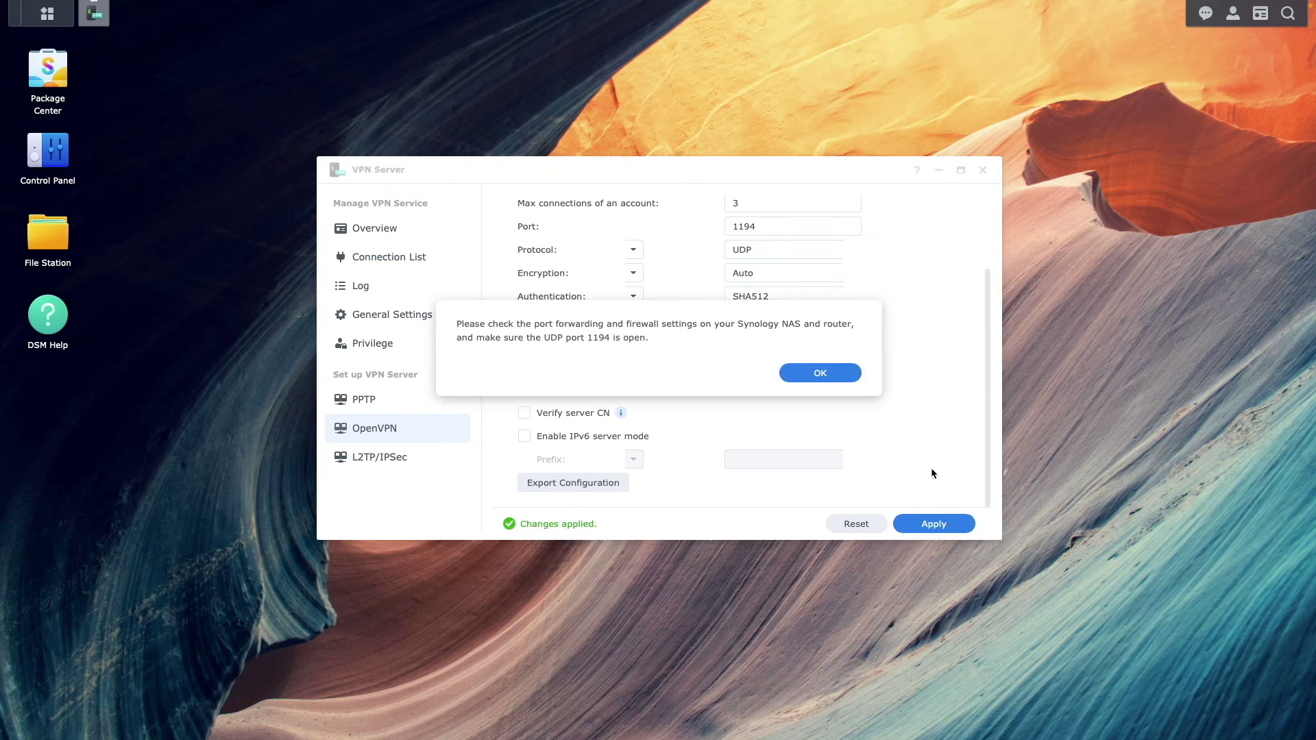
click(851, 376)
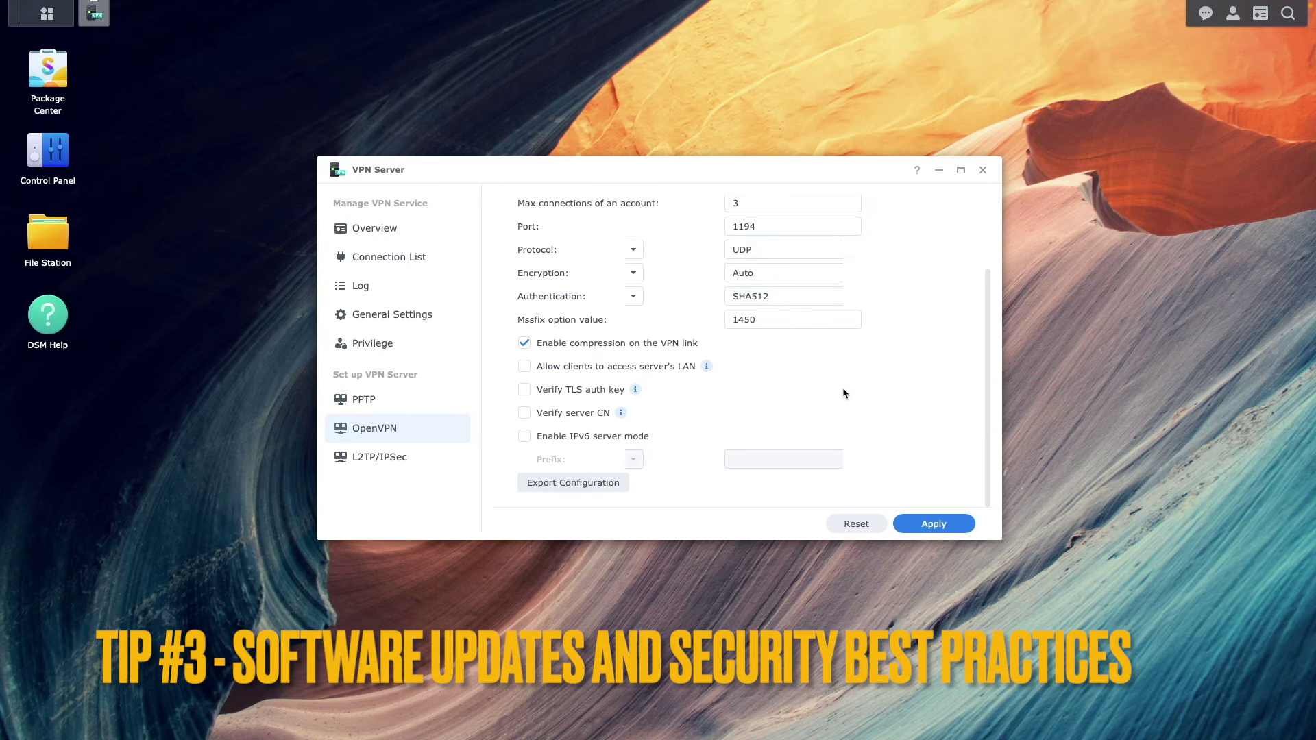
Step: Confirm DSM 7.2.1 is up to date and review the update settings without changes
click(982, 171)
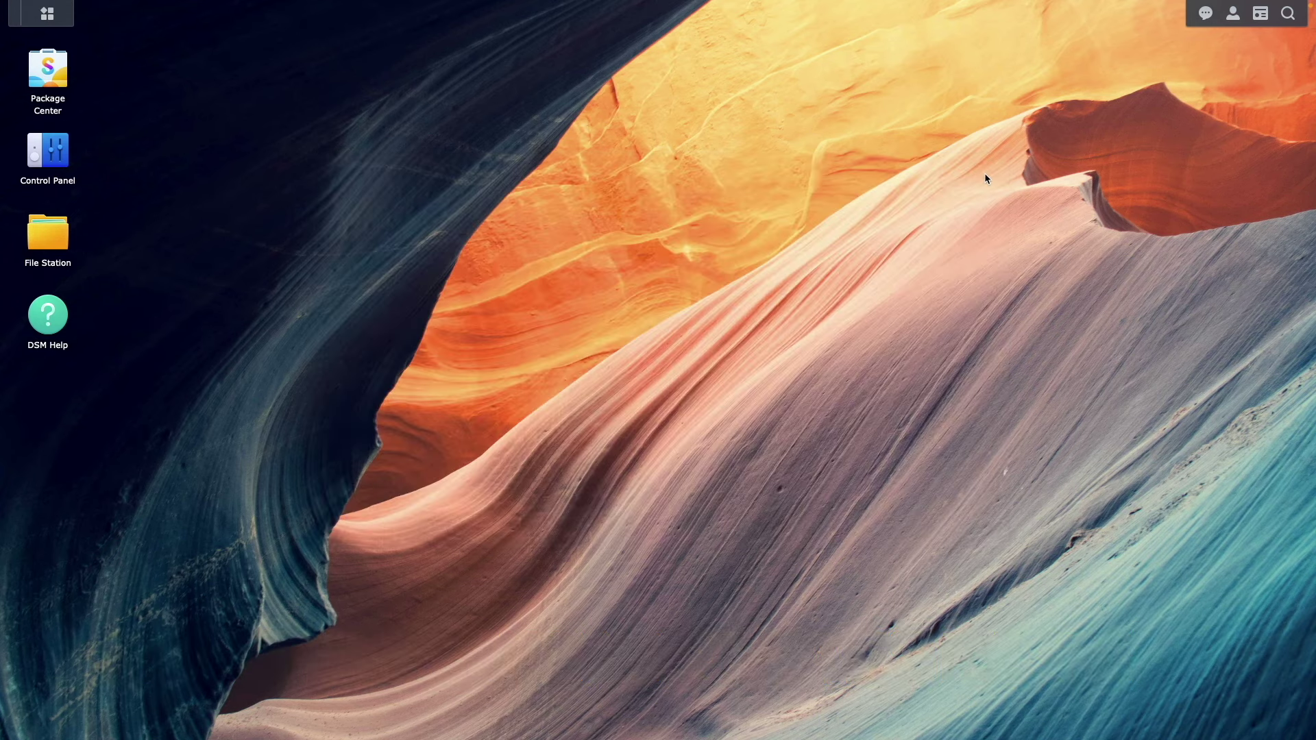
click(55, 162)
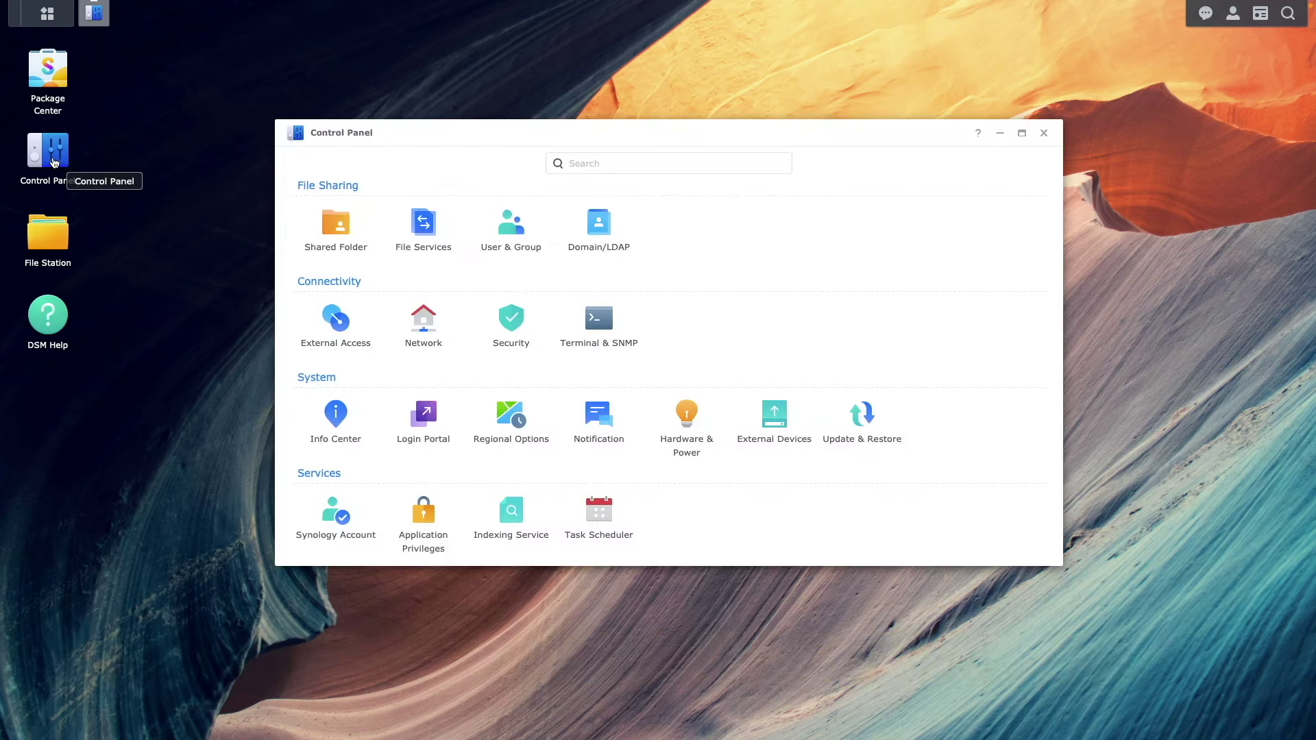
click(849, 422)
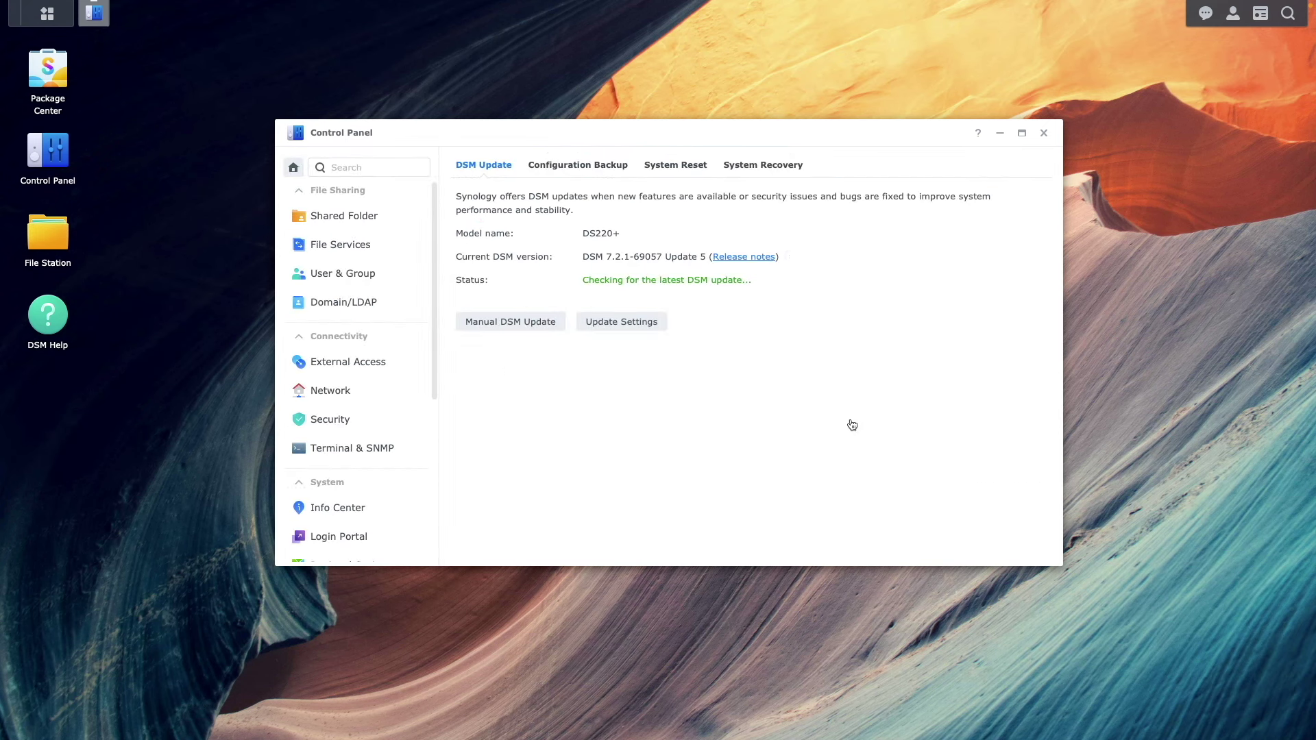
click(656, 326)
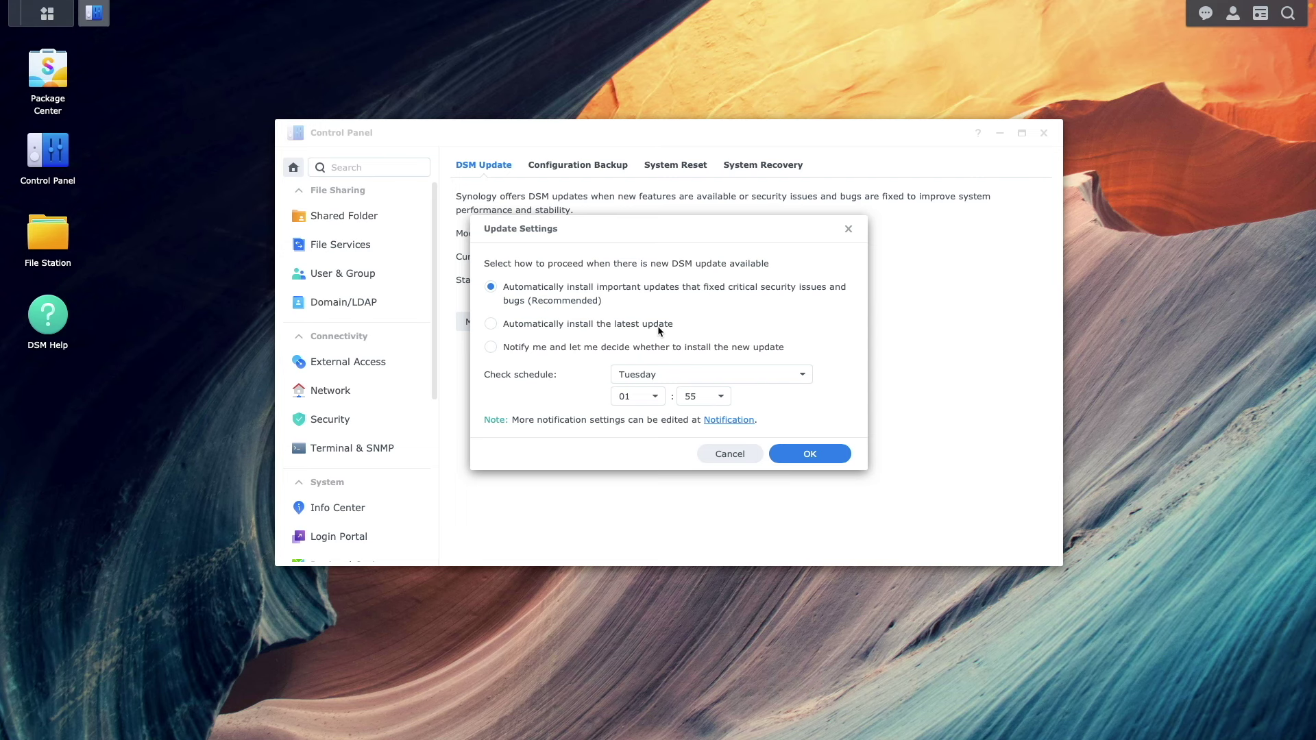
click(730, 454)
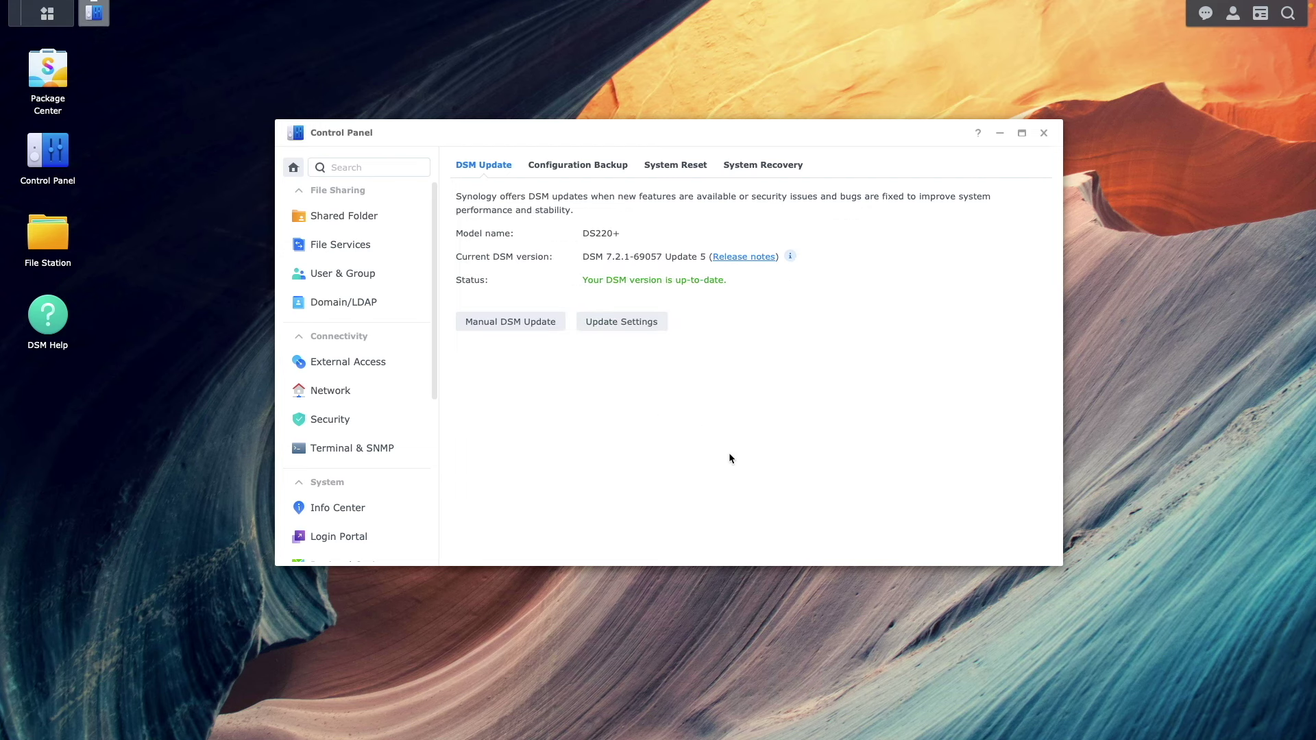
Step: Review the installed packages in Package Center, then close Package Center and Control Panel
click(67, 74)
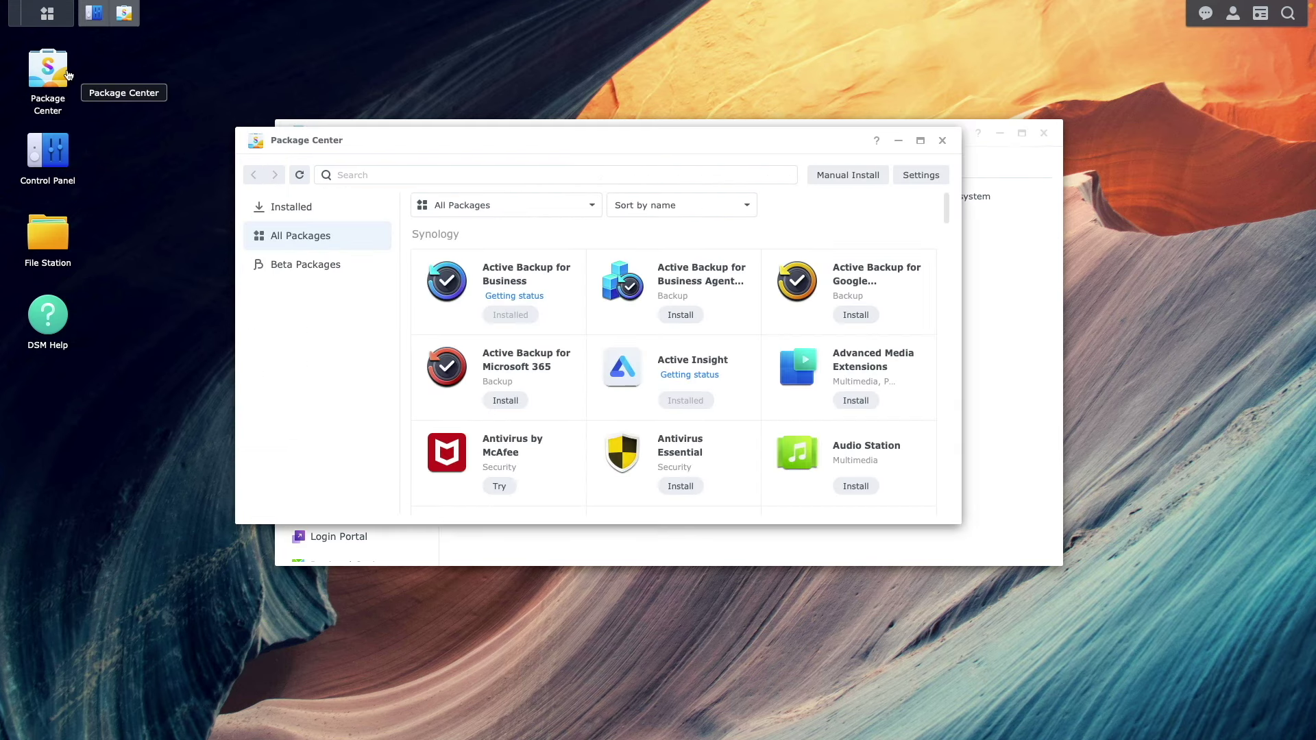
click(323, 210)
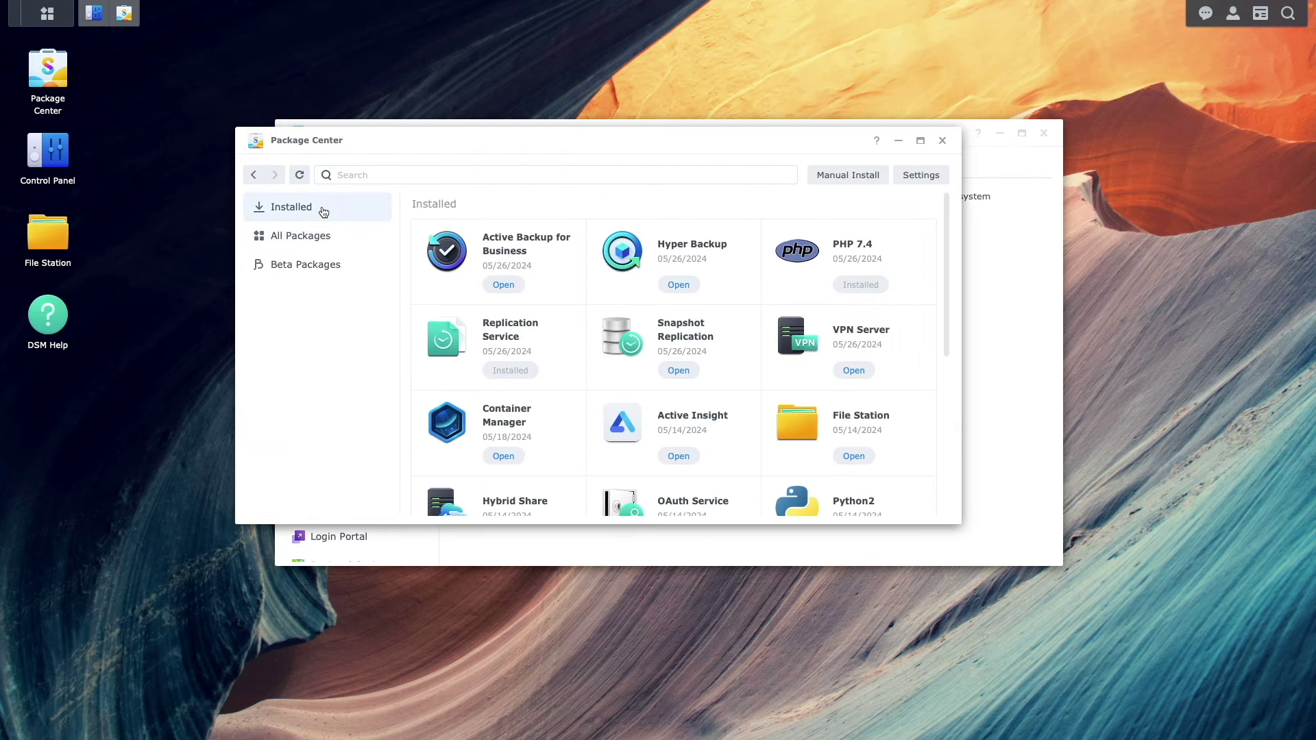
click(942, 140)
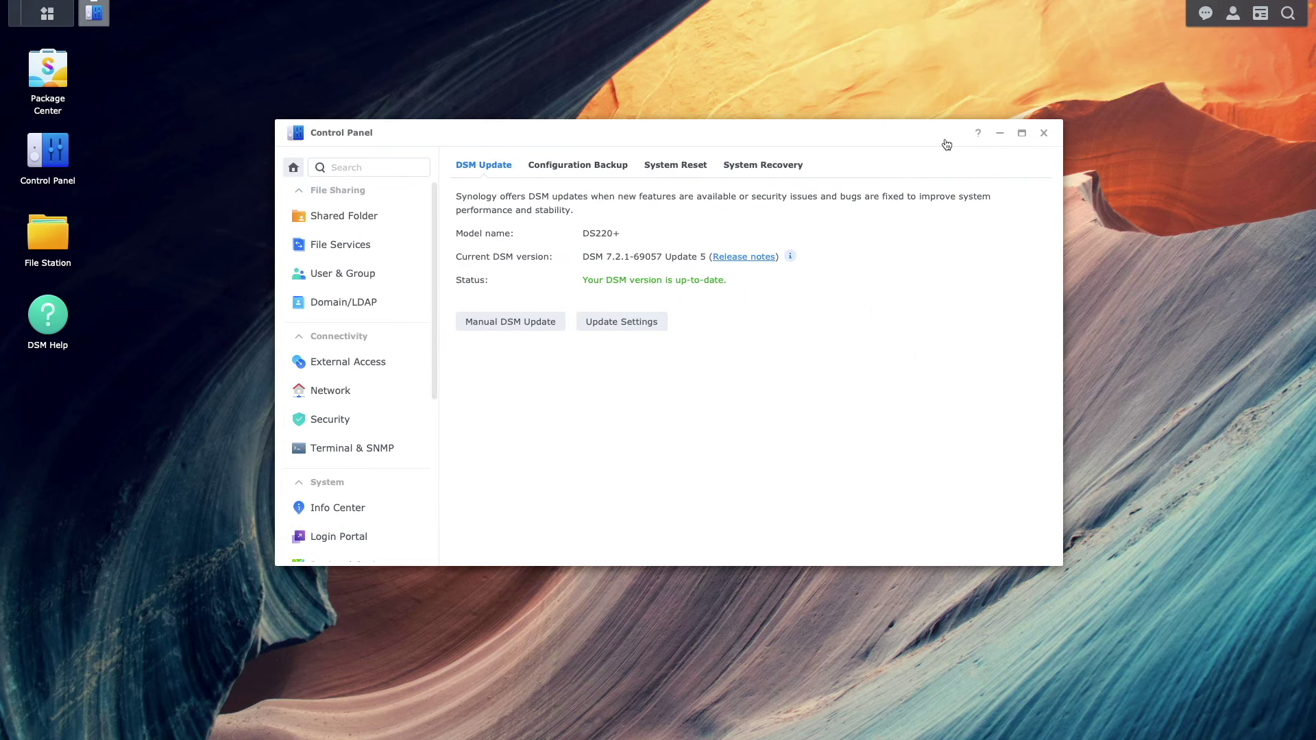
click(1044, 133)
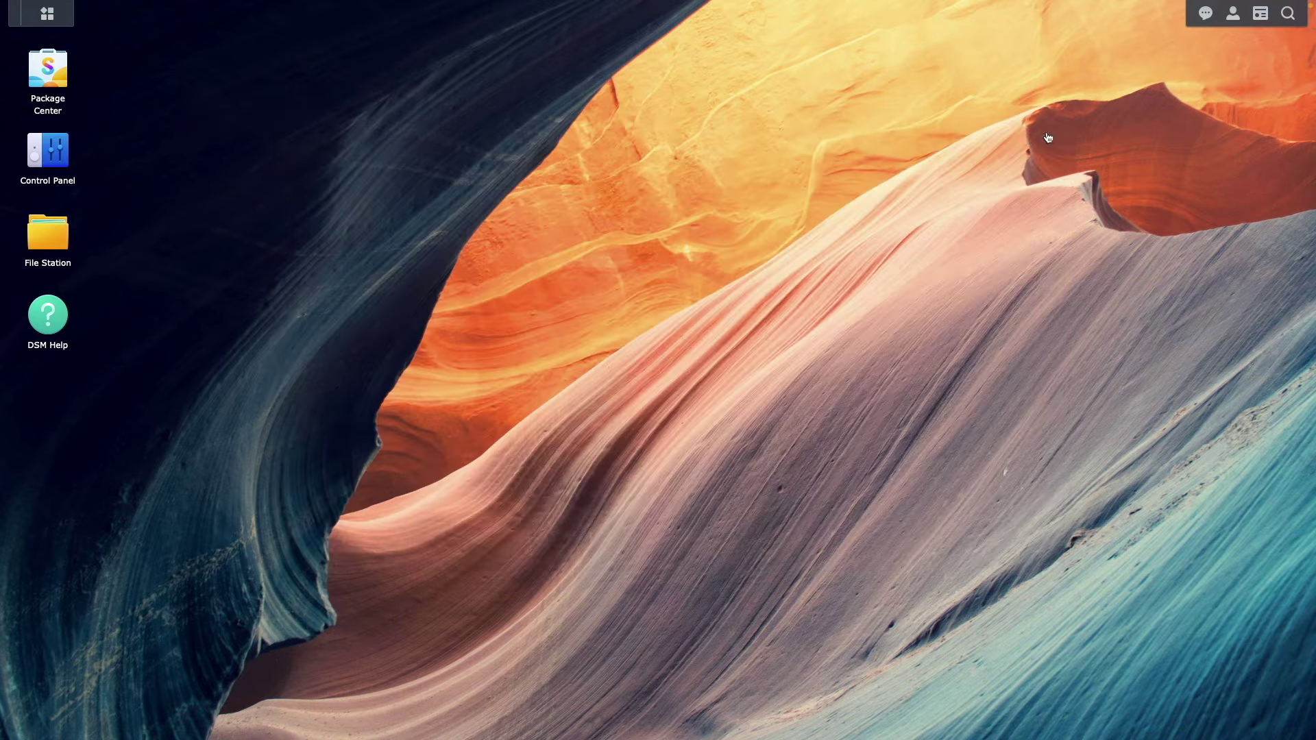
Step: Run a Security Advisor scan with the work and business baseline
click(41, 23)
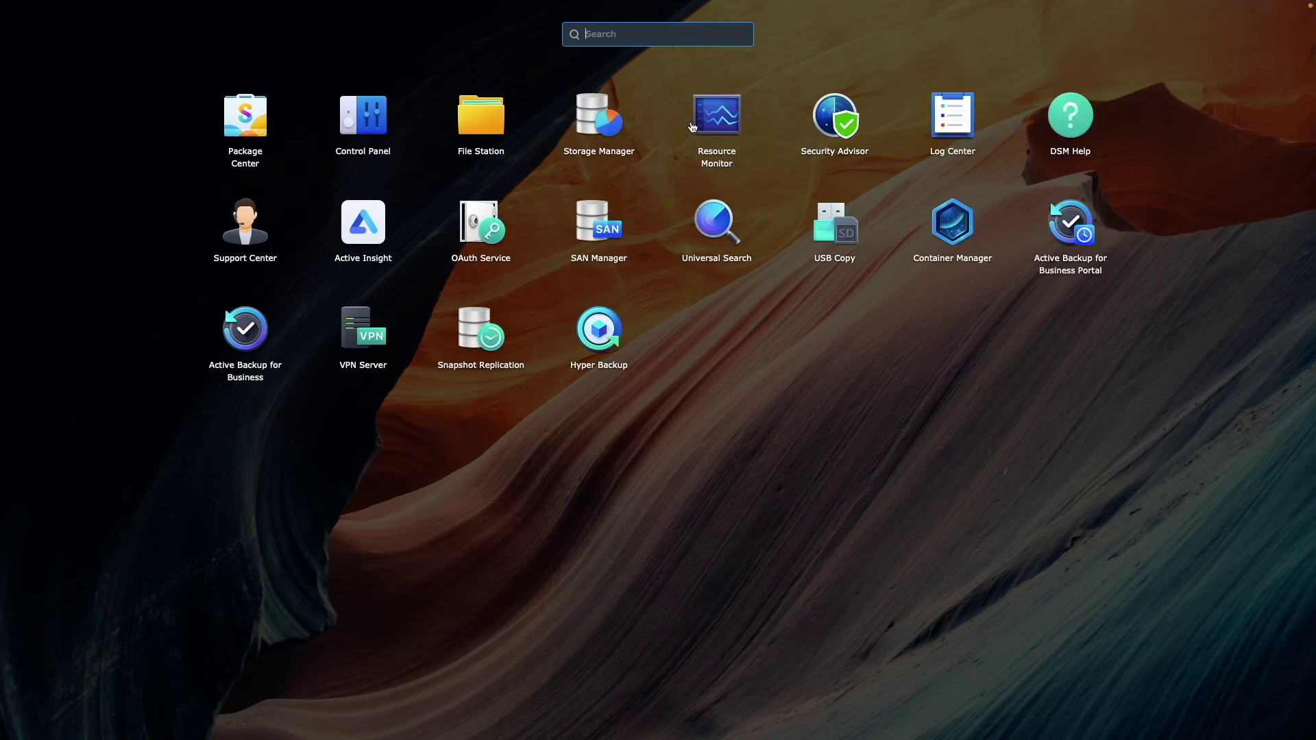
click(823, 130)
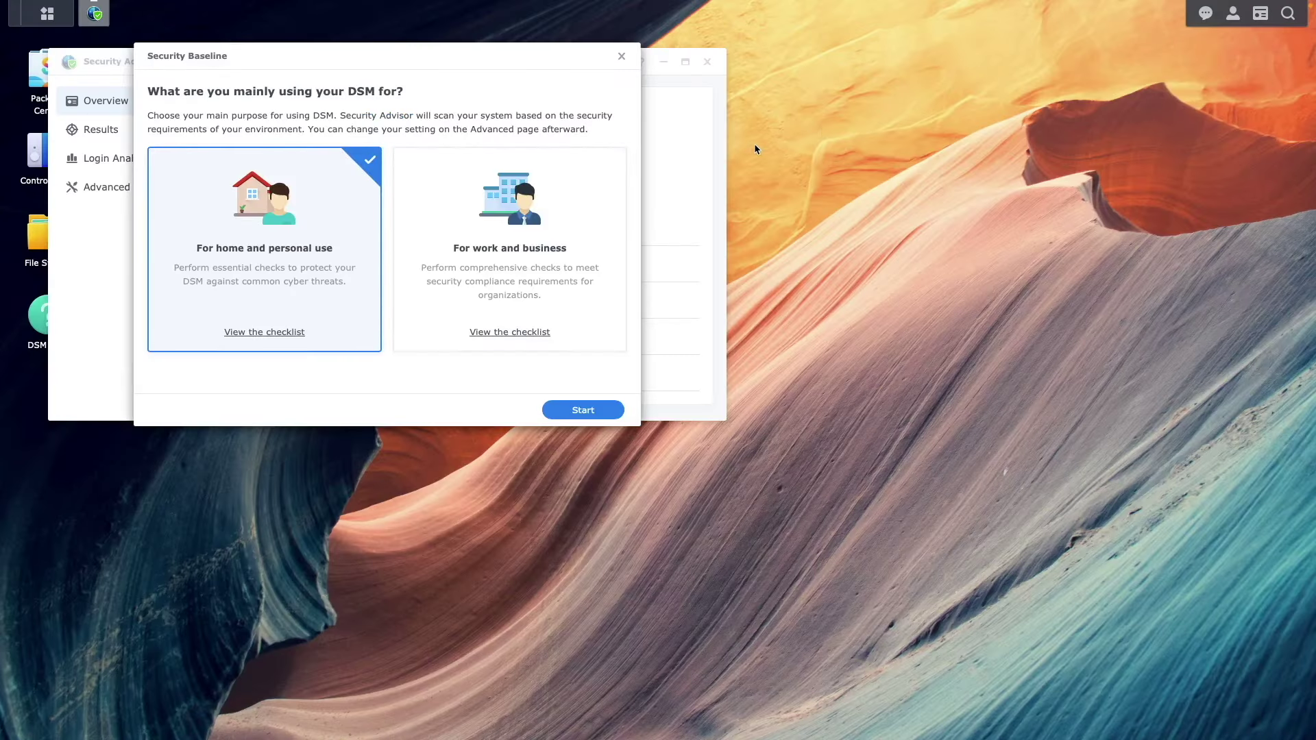
click(491, 227)
click(599, 410)
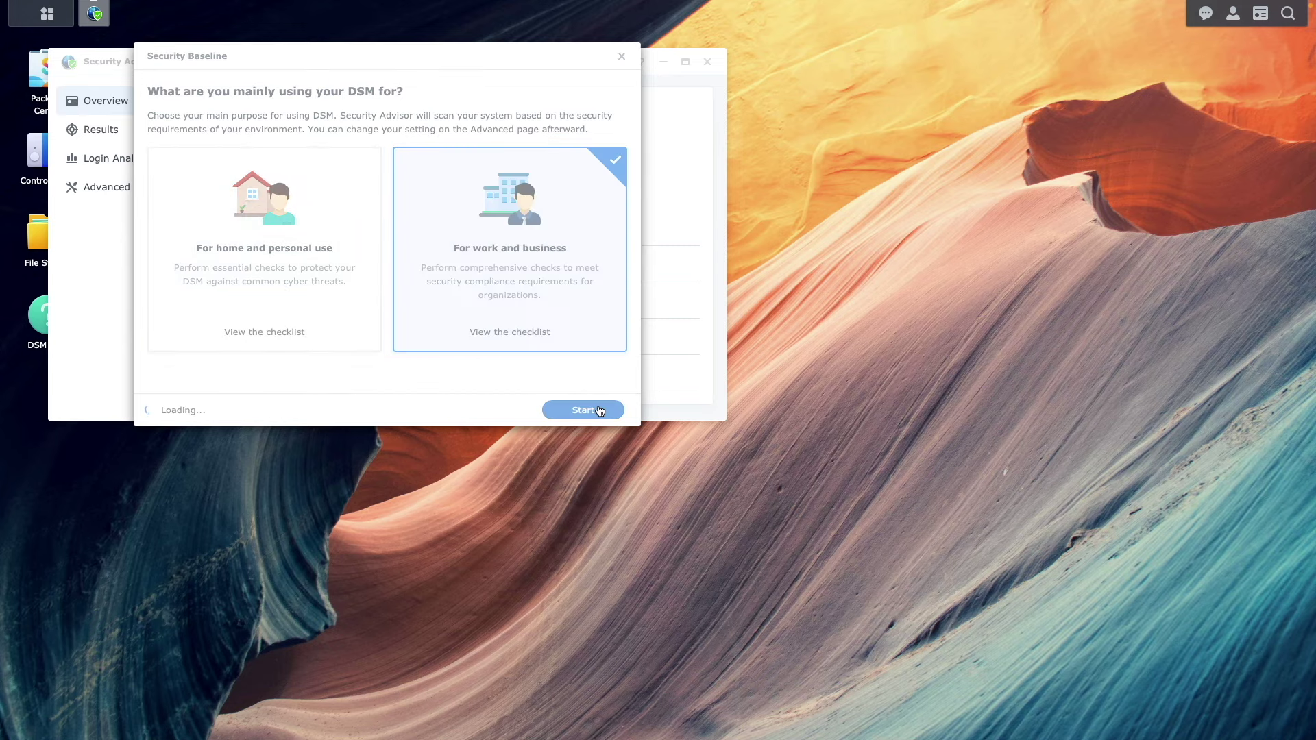
Step: Review the scan's Results list of findings and close Security Advisor
drag(387, 62, 576, 161)
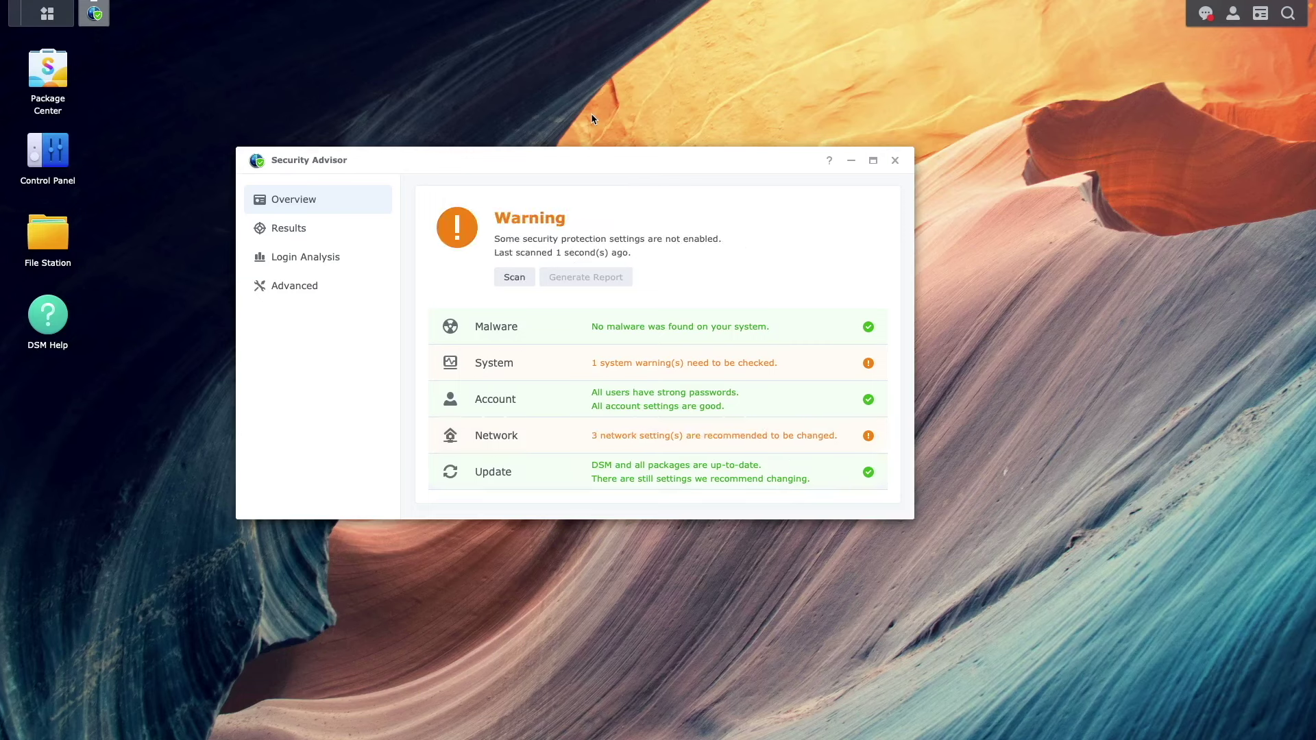
click(353, 237)
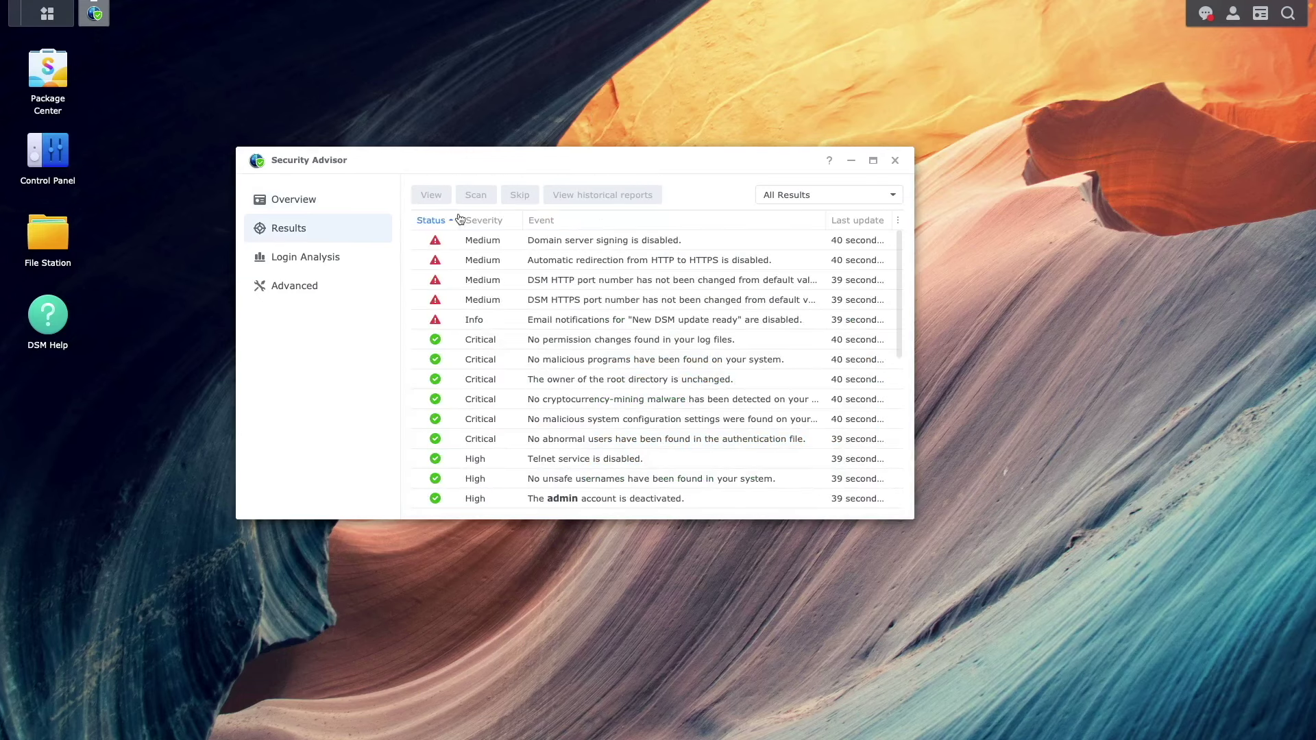
click(894, 161)
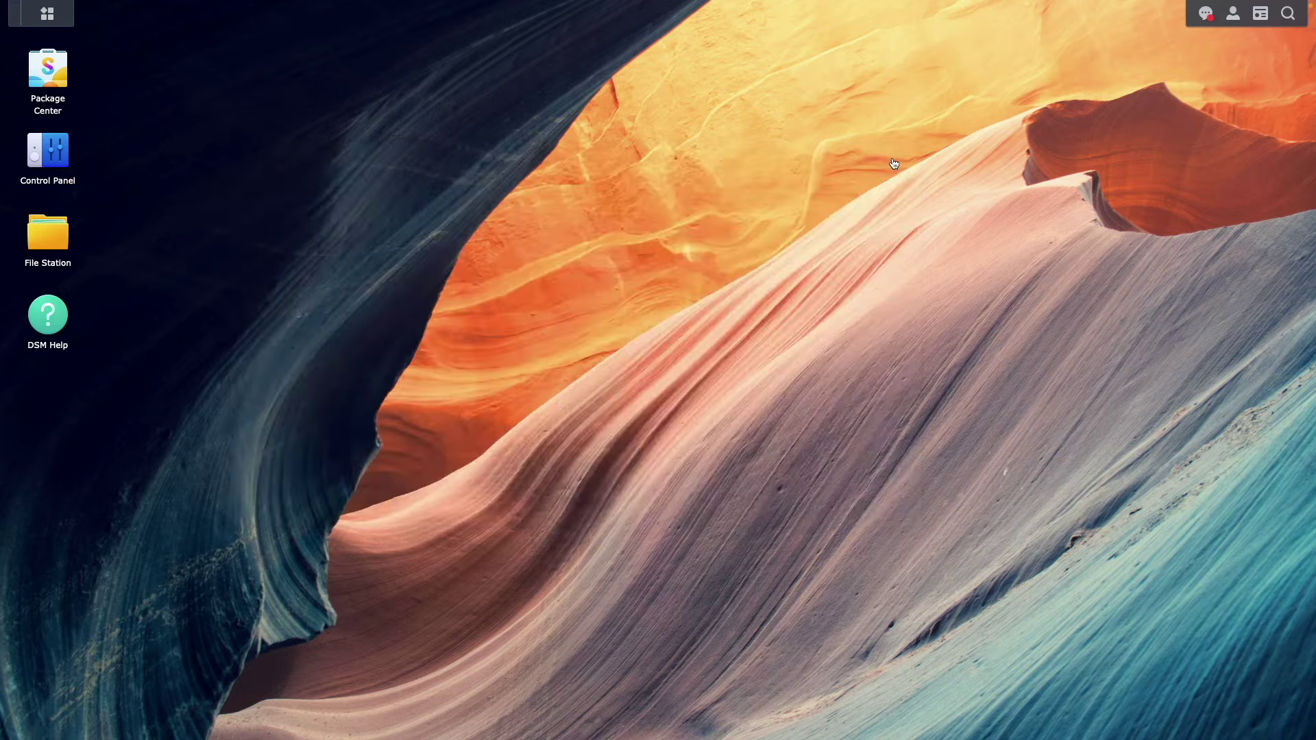
click(47, 13)
click(469, 327)
click(785, 463)
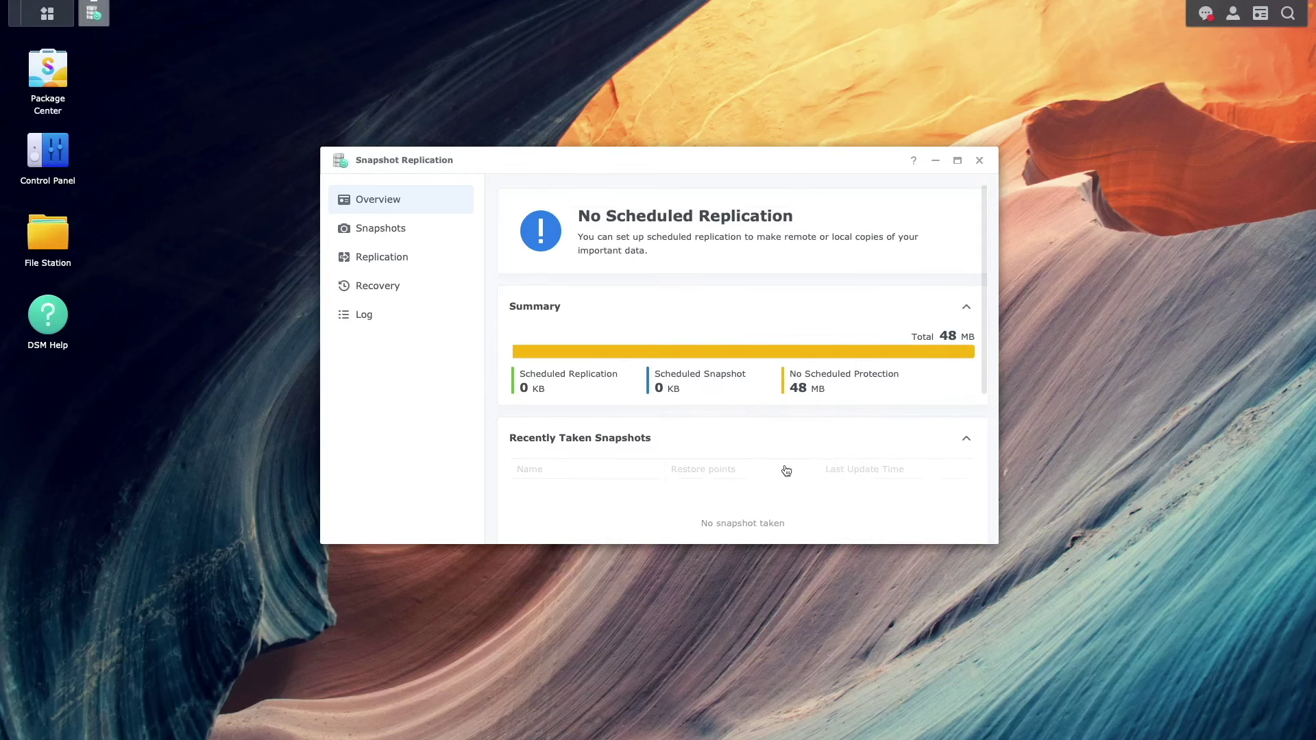
click(446, 259)
click(976, 162)
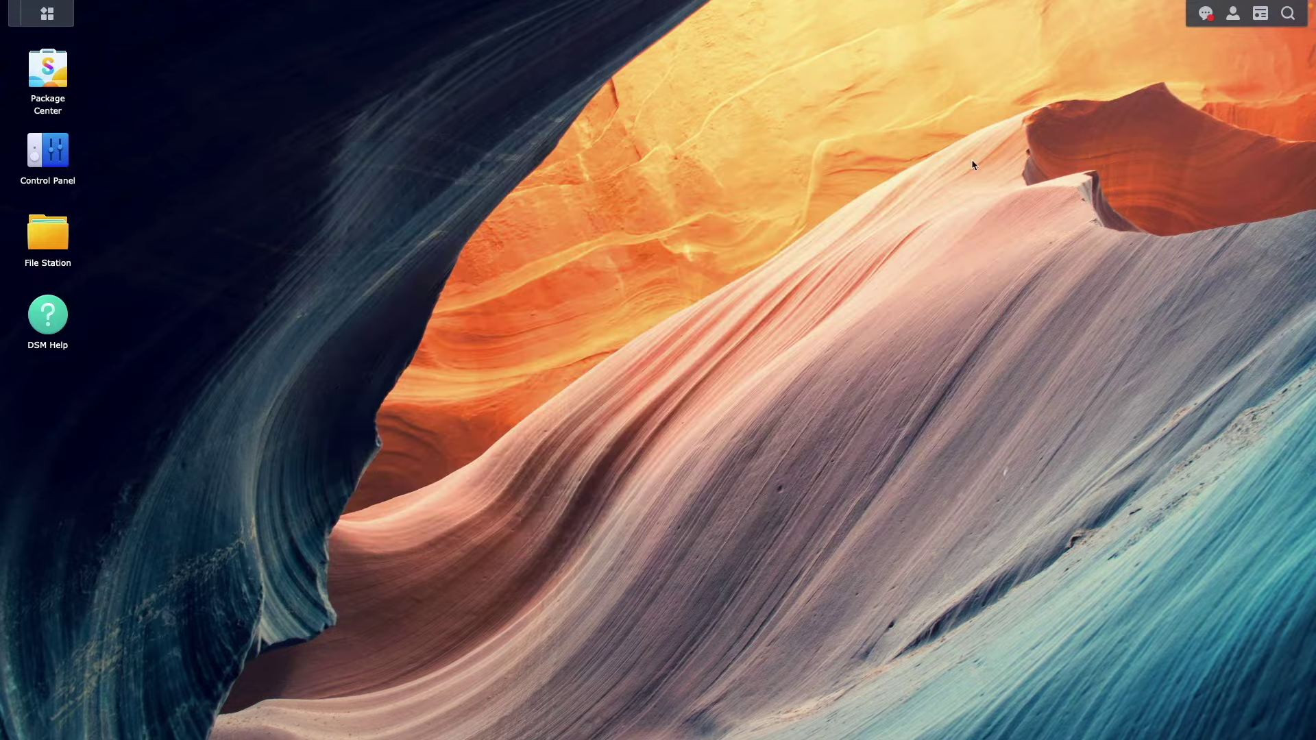
click(47, 13)
click(579, 334)
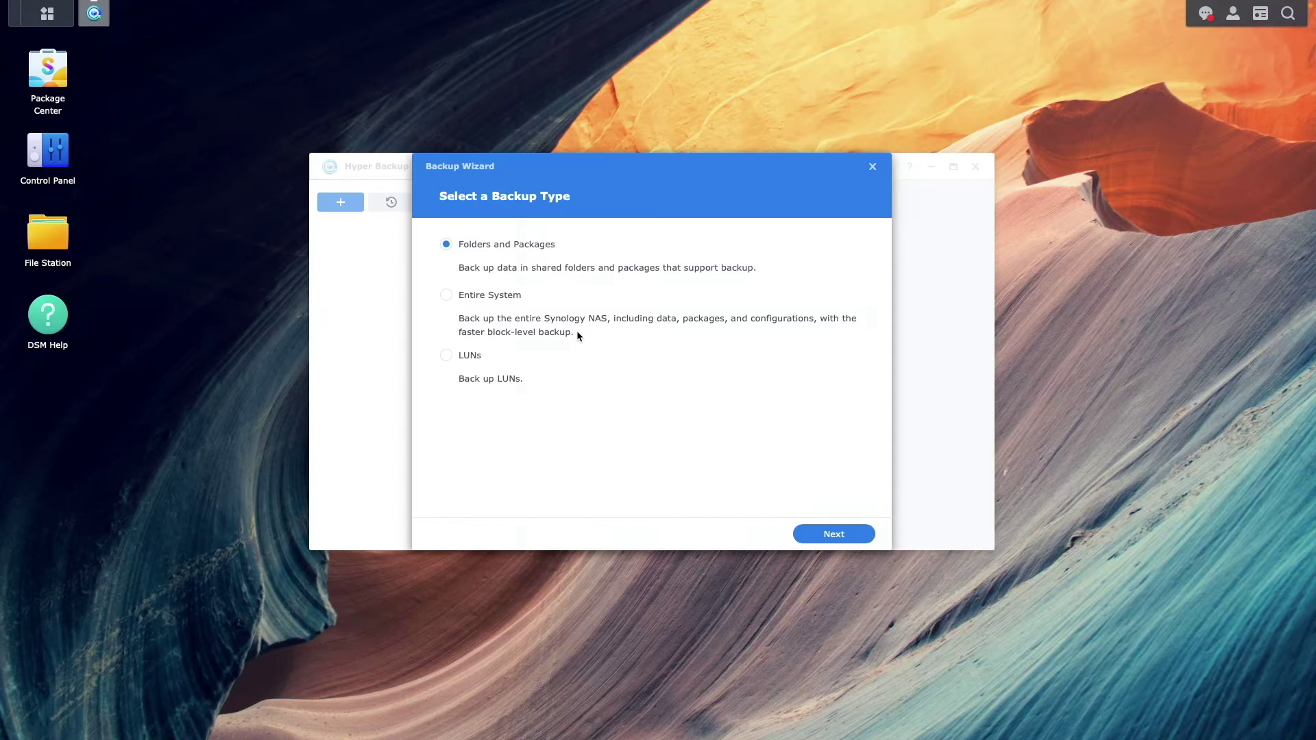
click(831, 533)
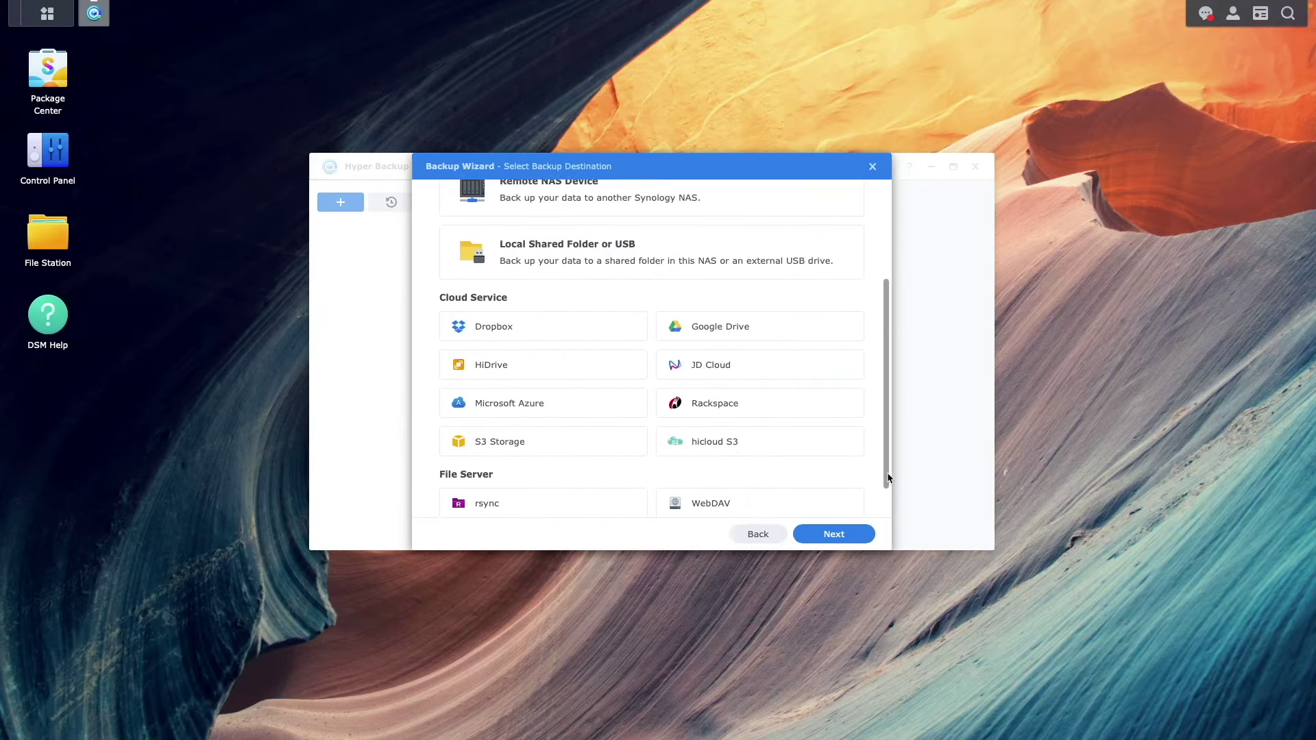
drag(888, 478, 887, 511)
click(872, 166)
click(974, 166)
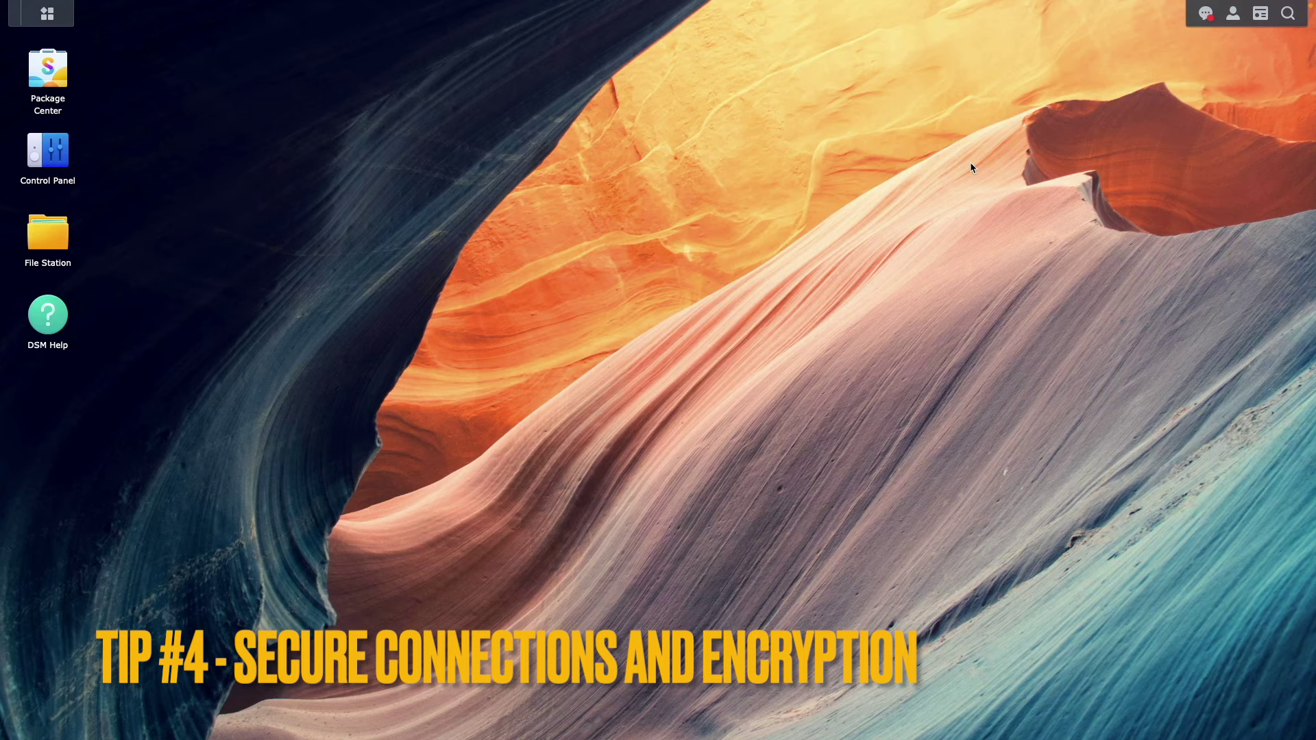
Step: Save automatic HTTP-to-HTTPS redirection for the DSM desktop in Login Portal settings
click(48, 151)
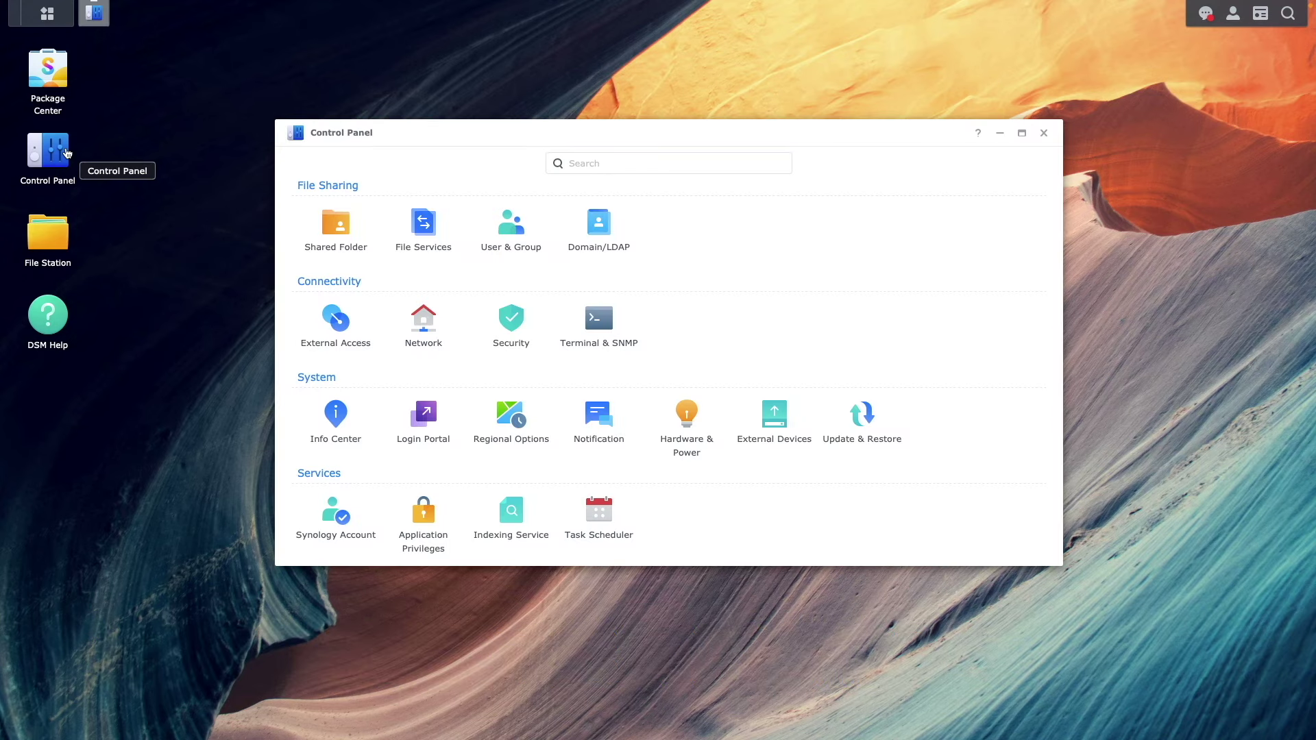
click(417, 429)
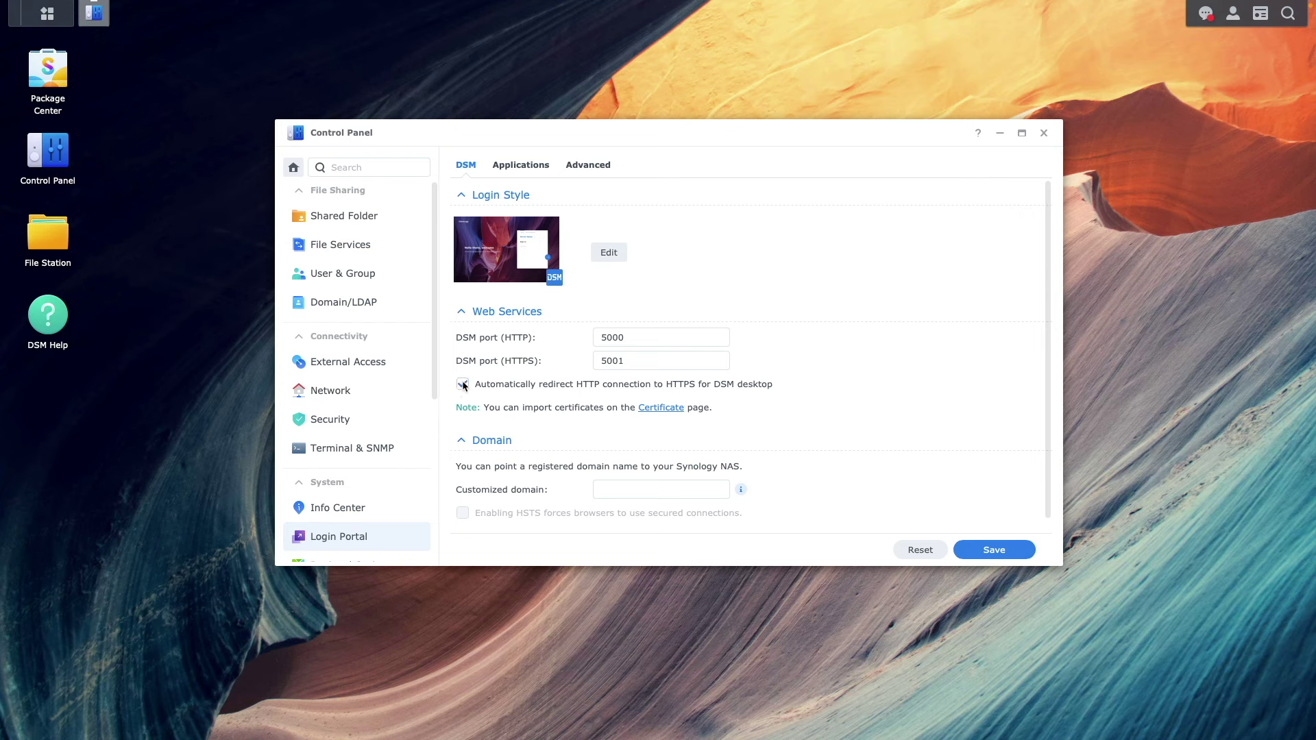
click(982, 549)
click(378, 219)
Step: Start a new shared folder named 'Encrypted' on Volume 1
click(478, 167)
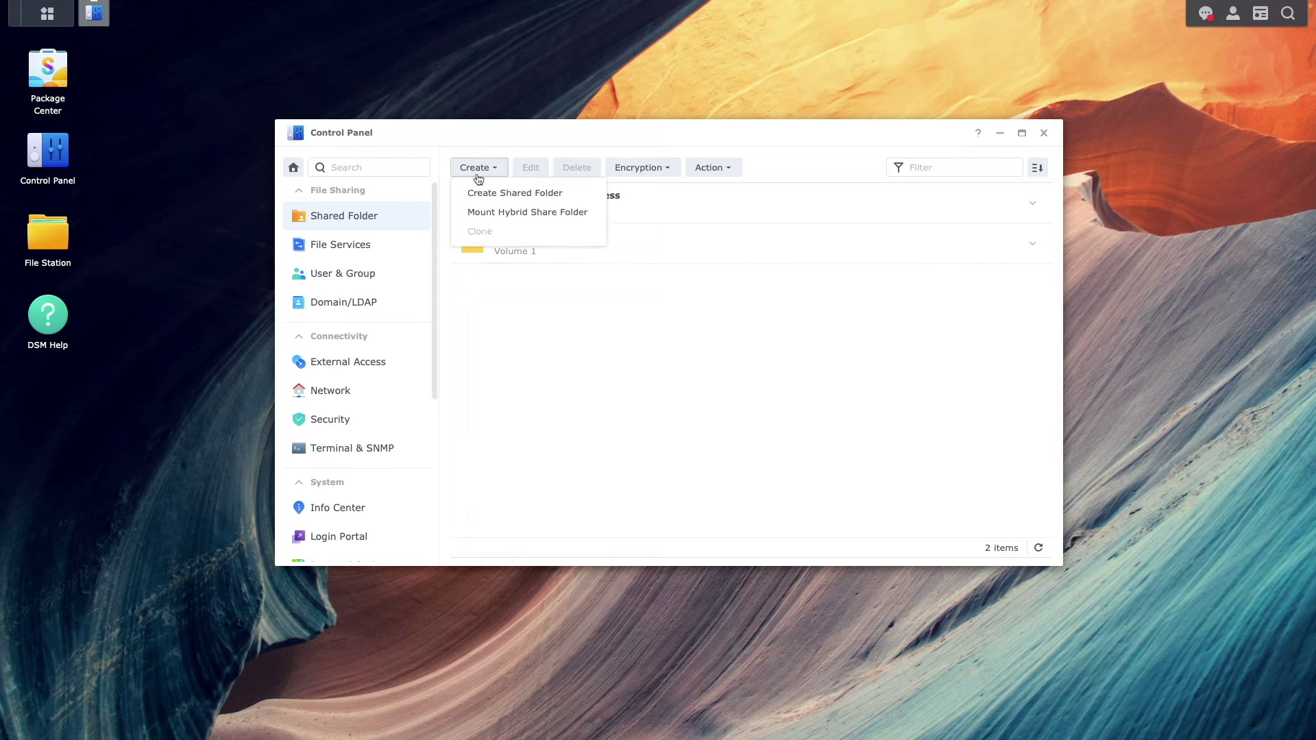
click(521, 191)
text(Encrypted)
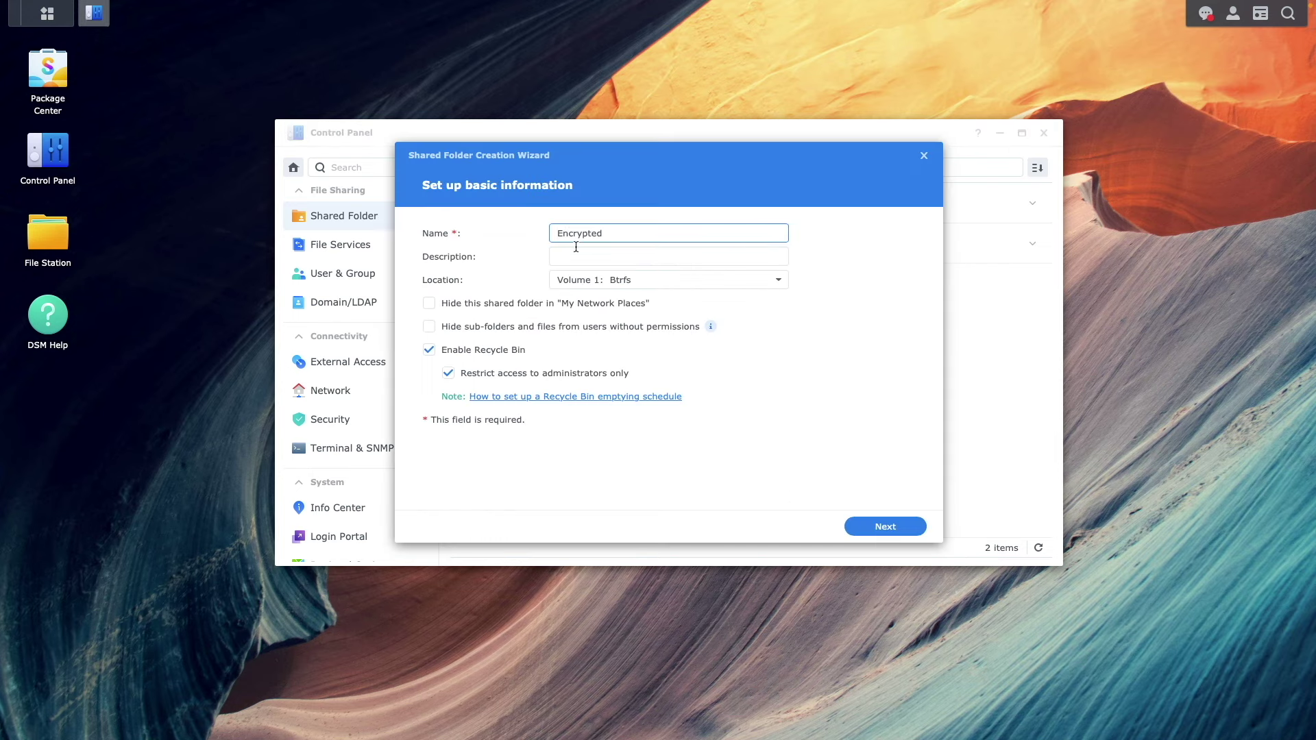
click(858, 527)
Step: Enable encryption for the folder, then enter and confirm its encryption key
click(503, 259)
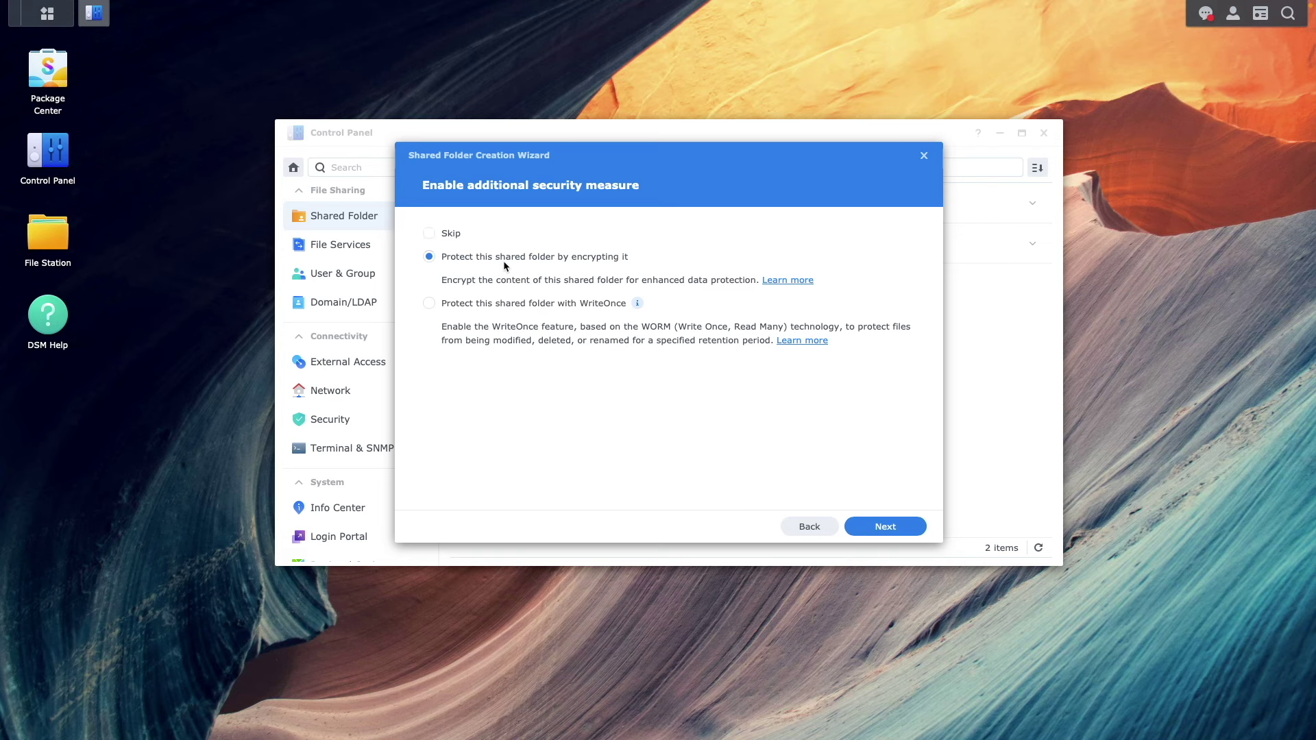
click(852, 527)
click(578, 234)
text(xxxxxxxxxxxx)
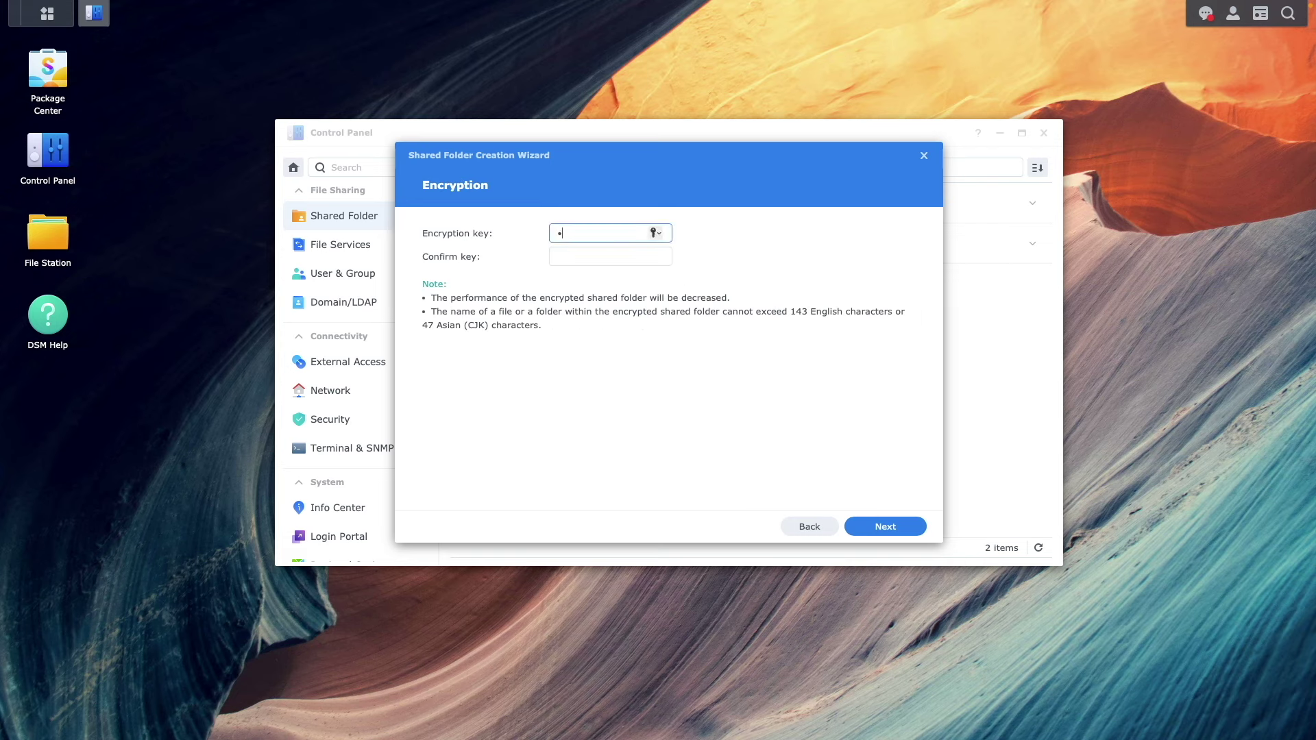
key(Tab)
text(xxxxxxxxxxxx)
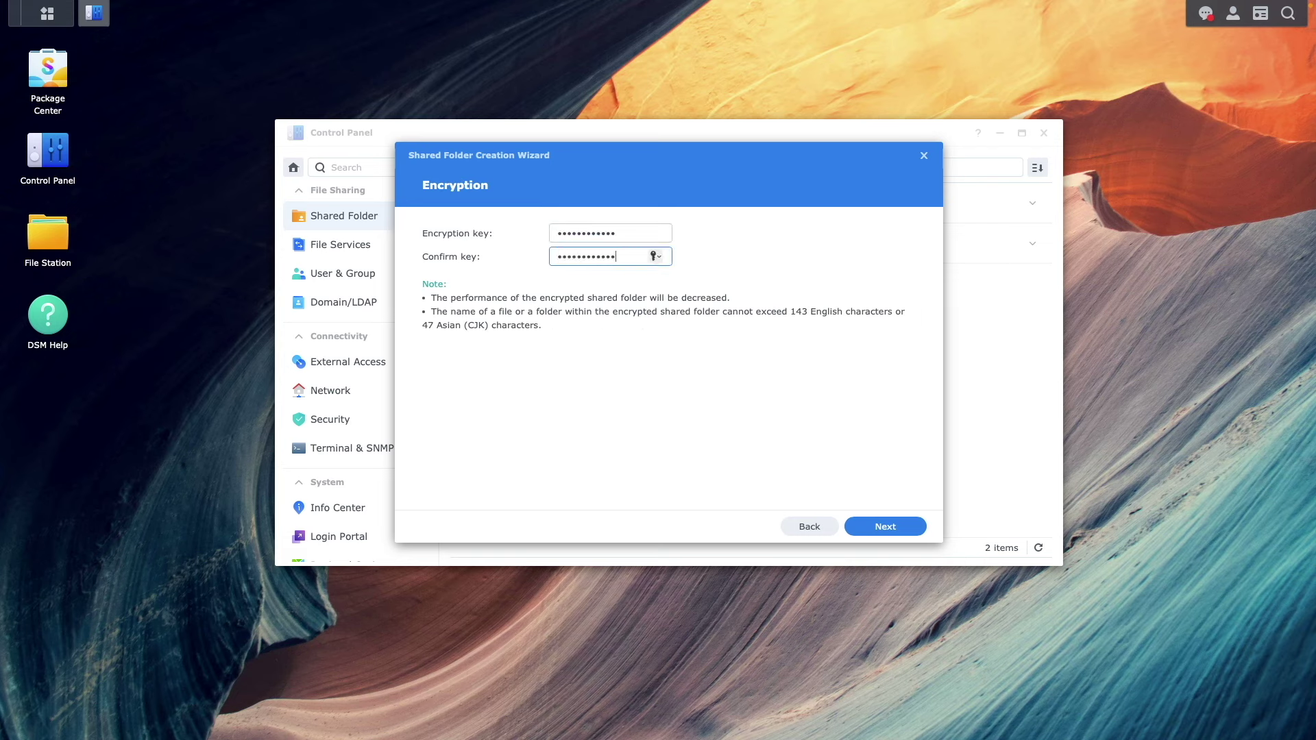
Step: Finish creating the folder, acknowledging the key notice and allowing the key download
click(864, 526)
click(864, 526)
click(811, 360)
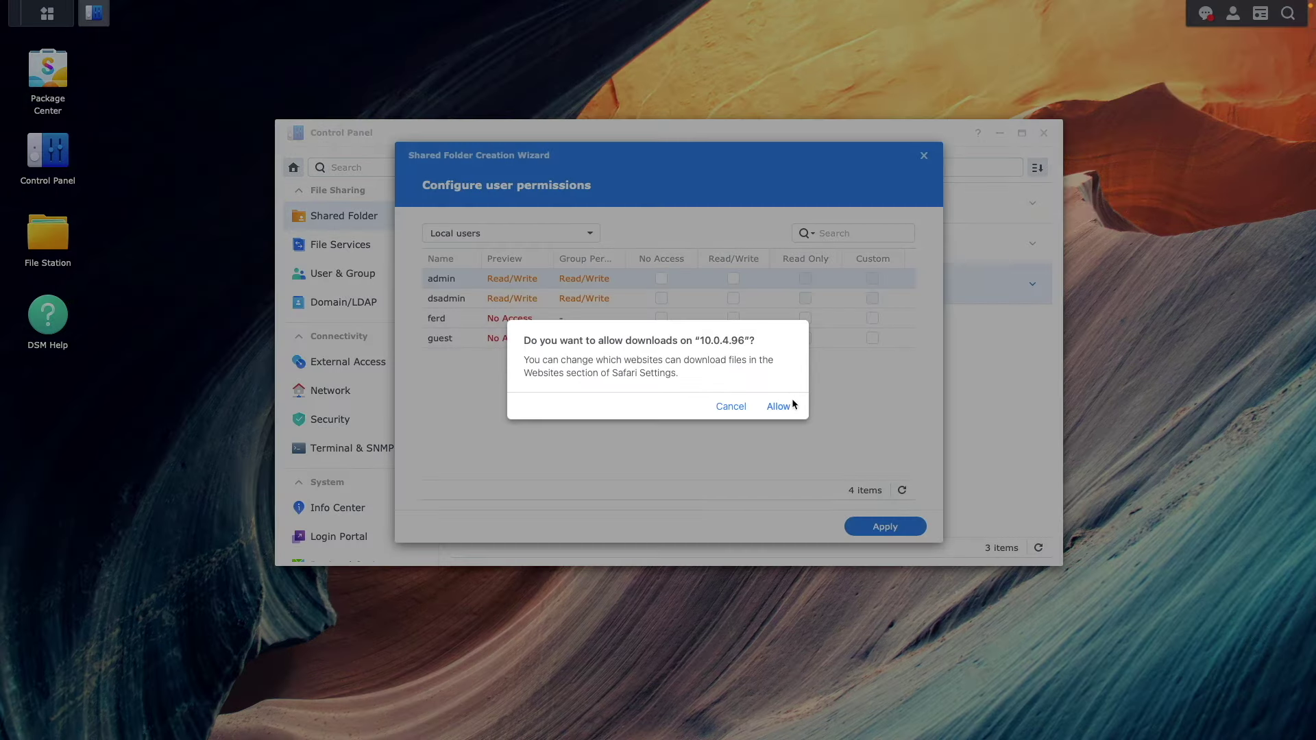
click(791, 406)
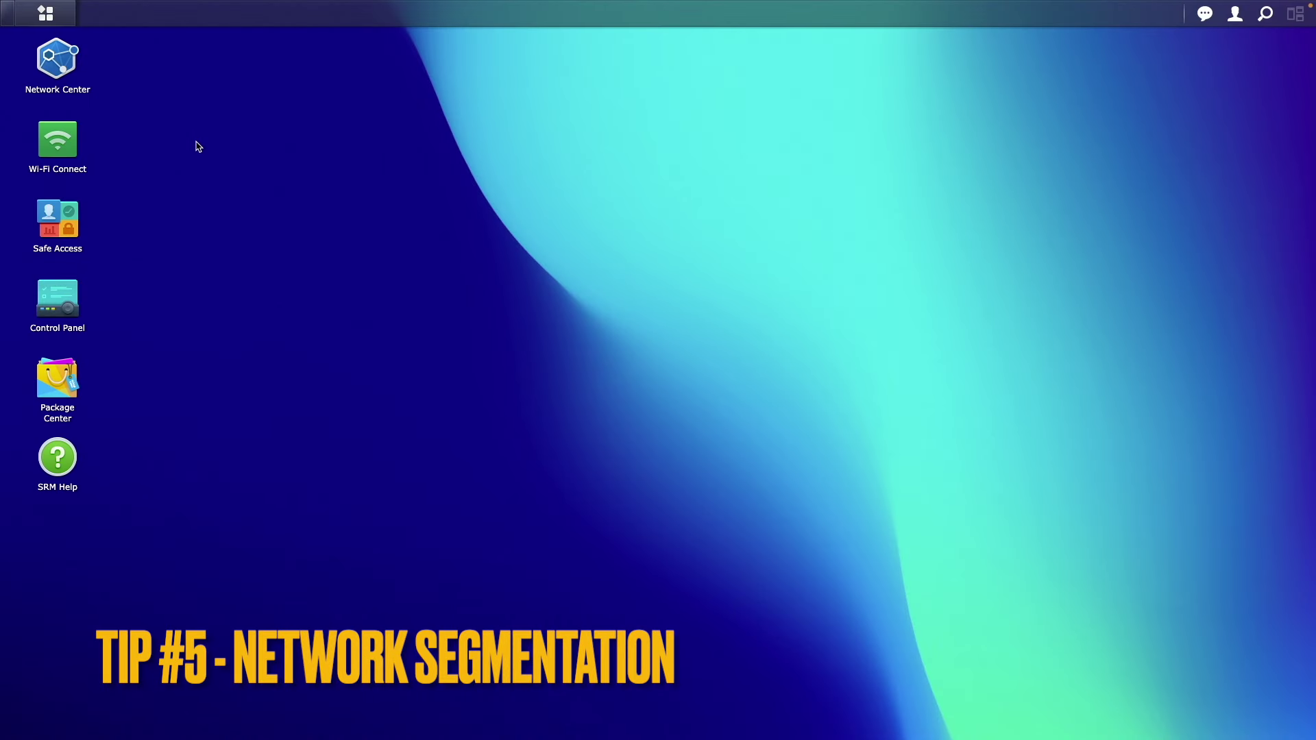
Step: Show the Local Network page in Network Center and review the VLAN tagging and trunk port settings
click(67, 67)
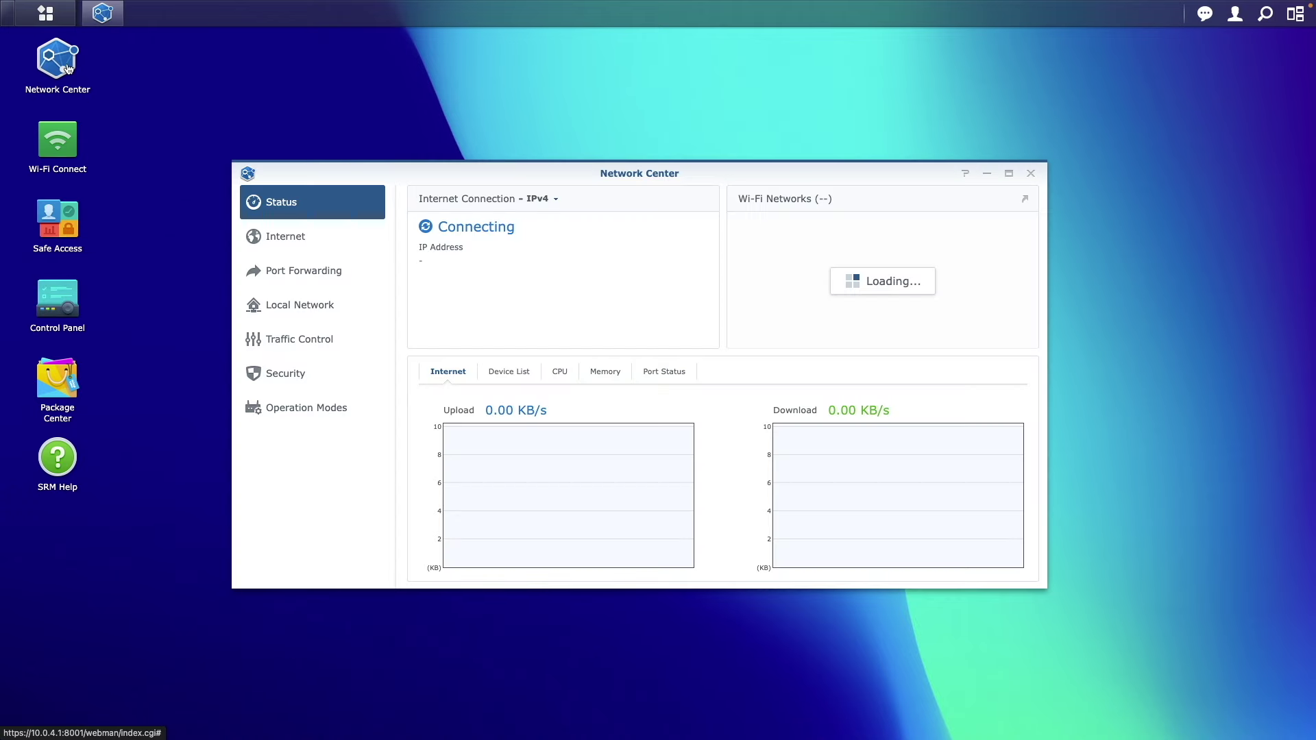
click(334, 309)
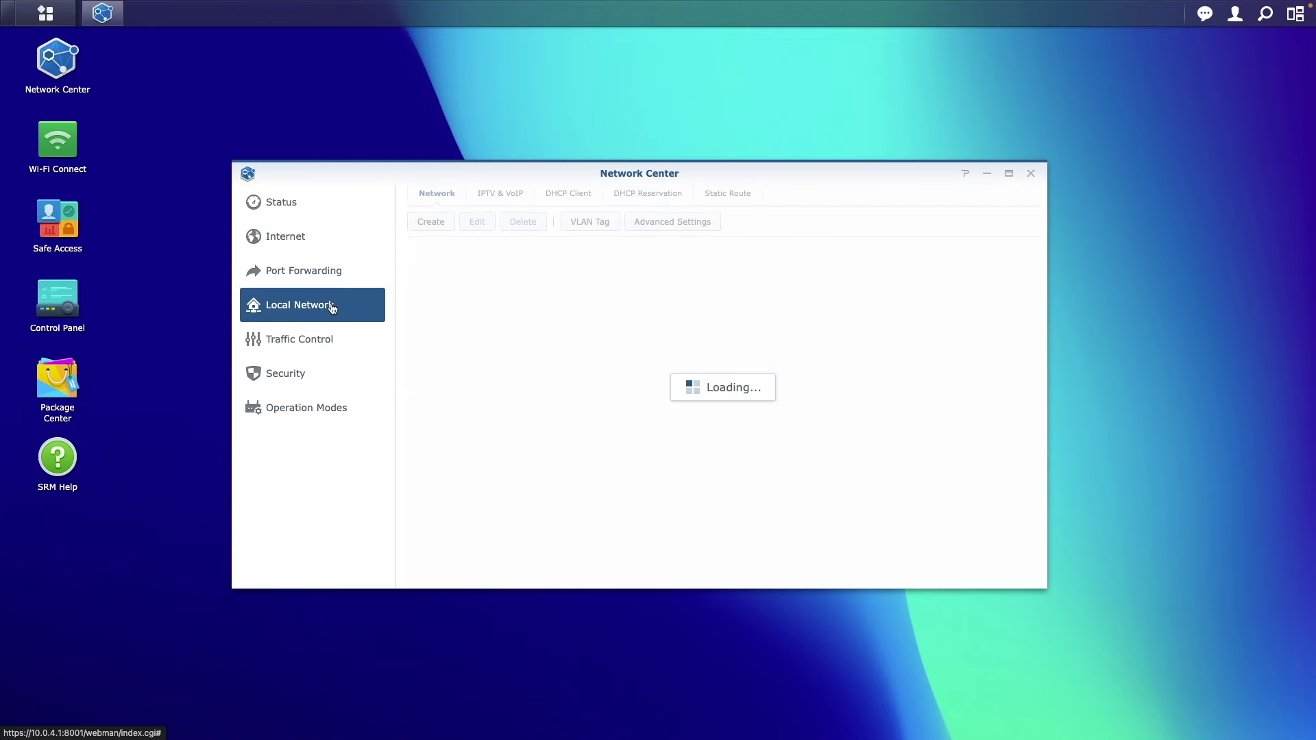
click(575, 232)
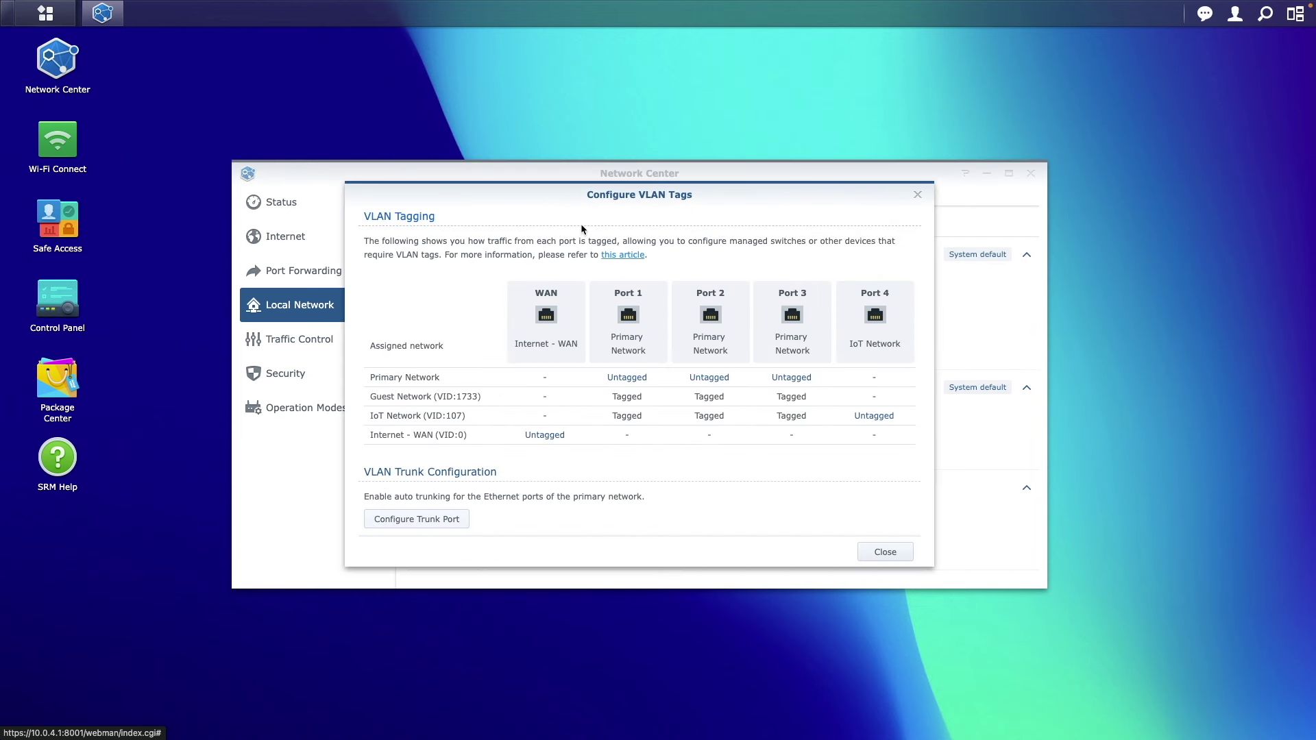
click(464, 518)
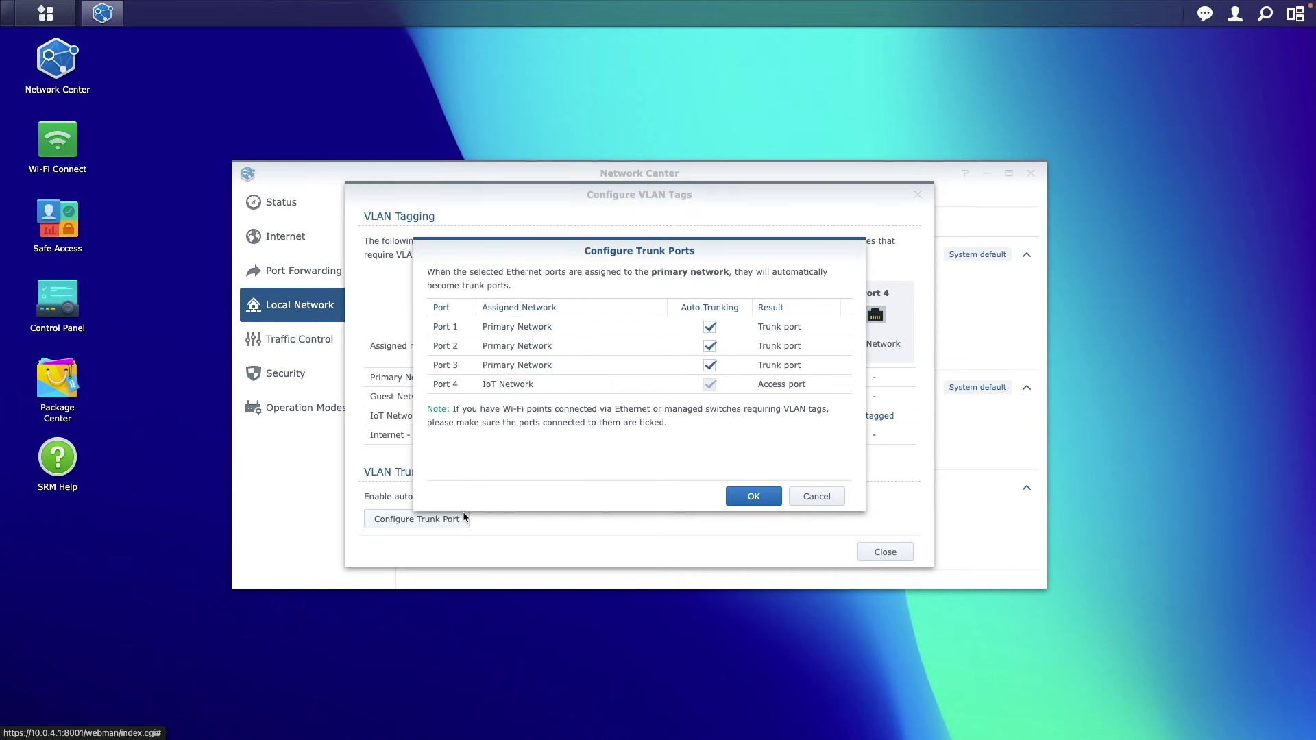
click(745, 499)
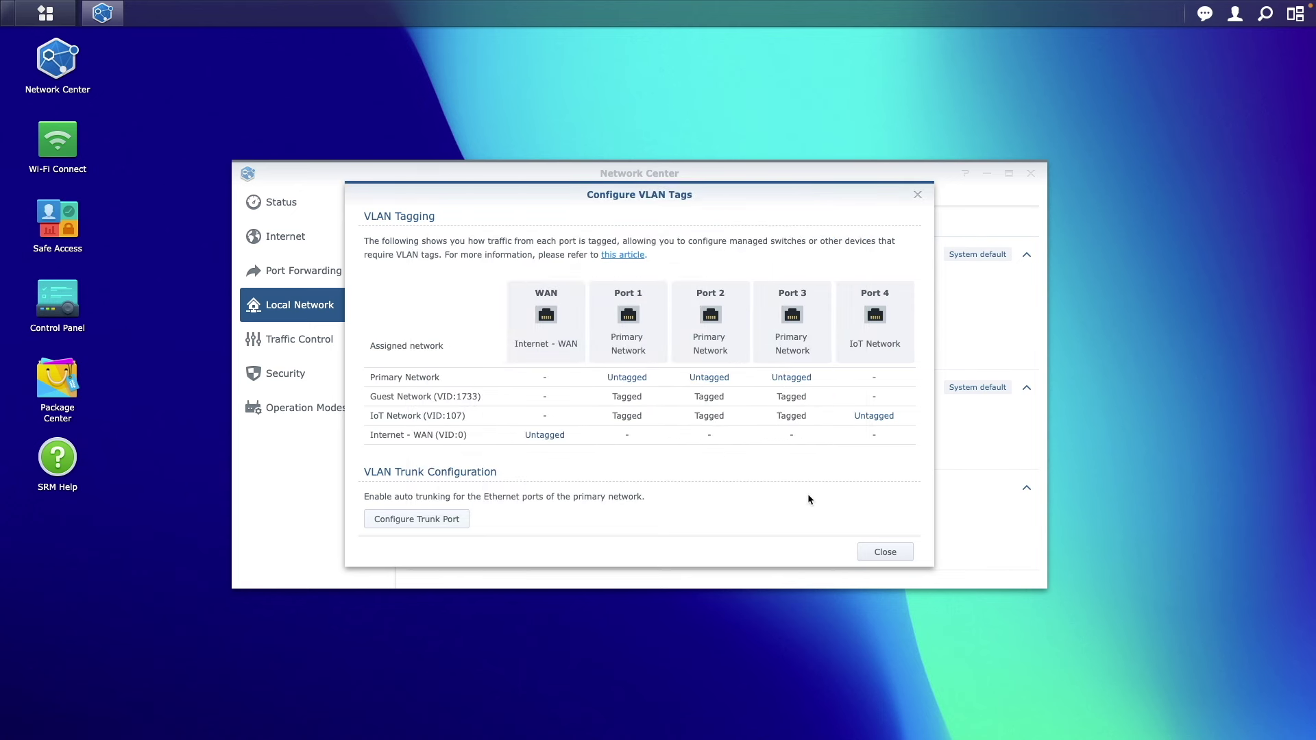
click(892, 551)
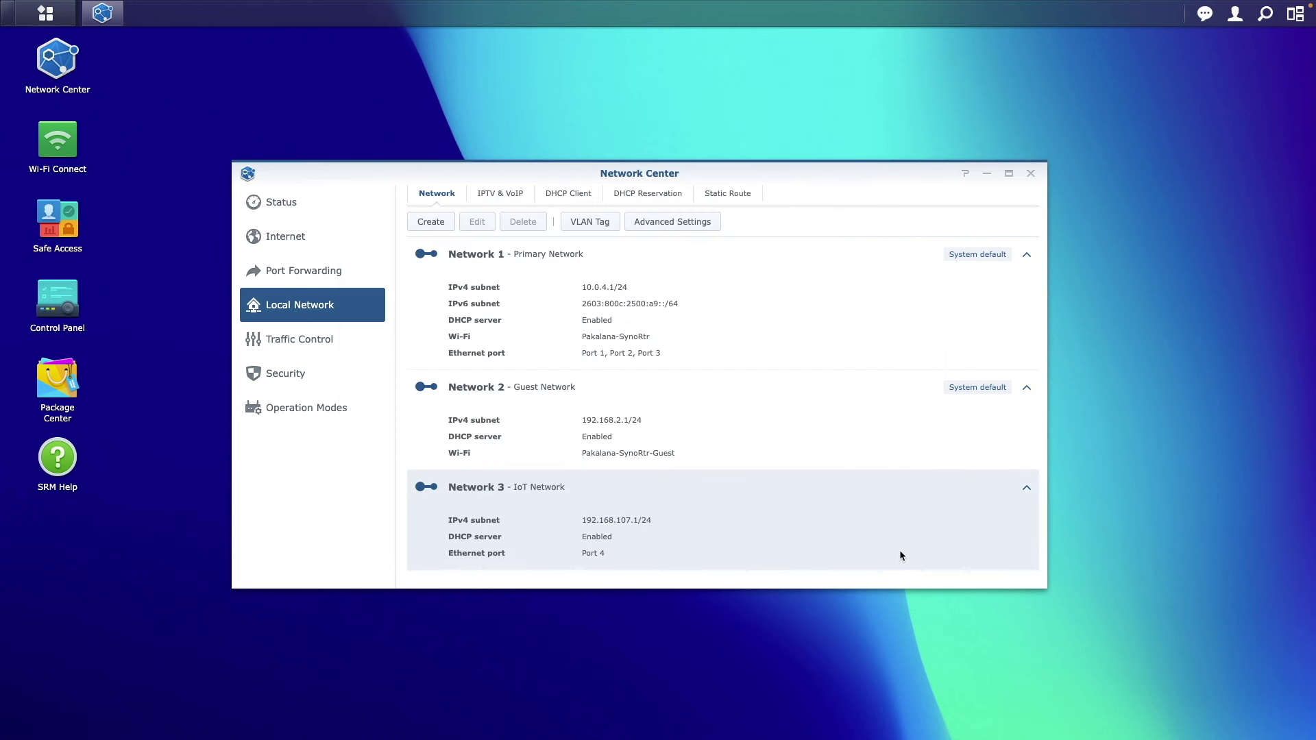
Step: Inspect the IoT Network's settings and close them without changes
click(900, 555)
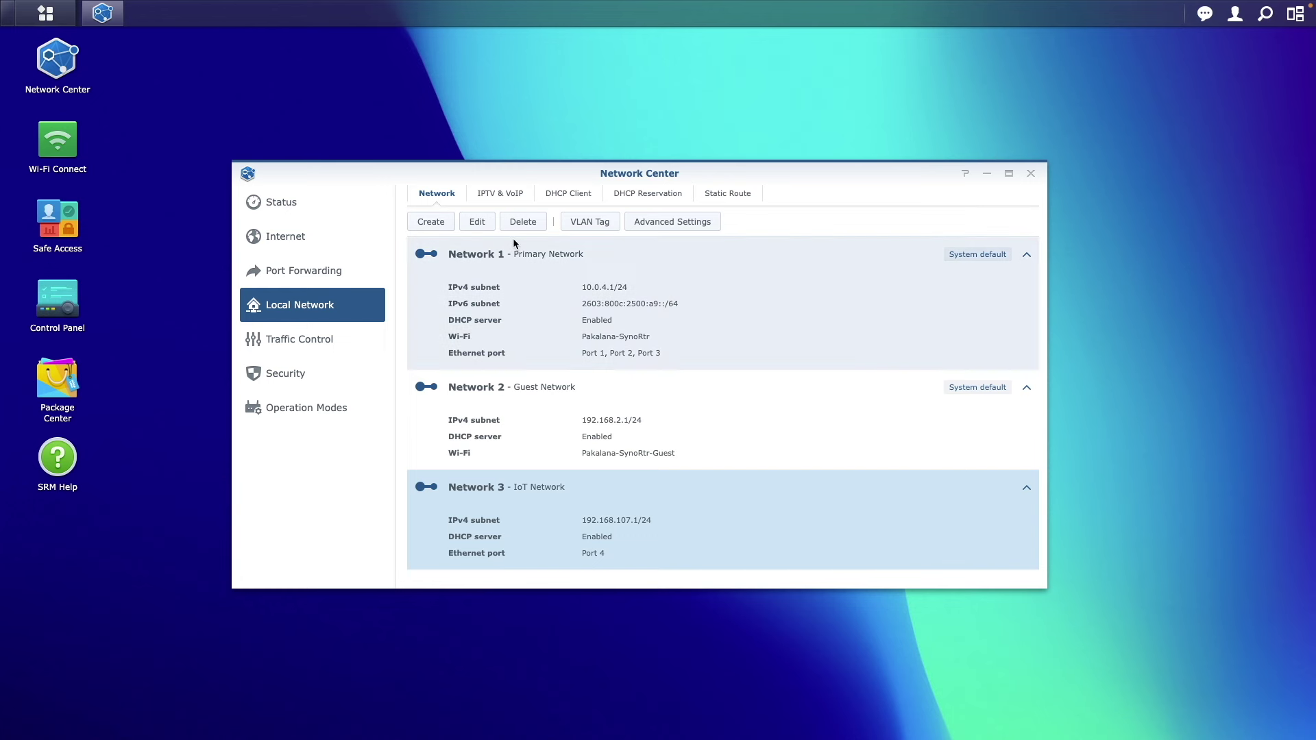
click(483, 222)
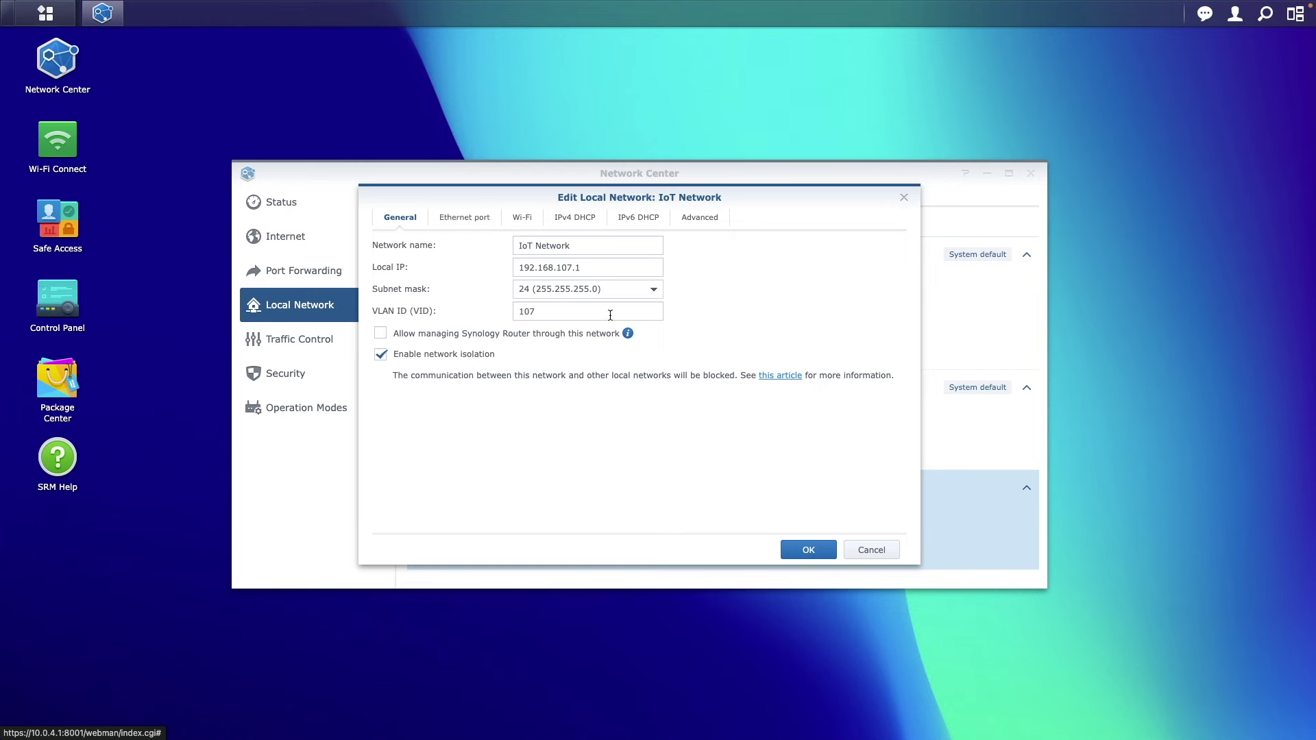
click(862, 549)
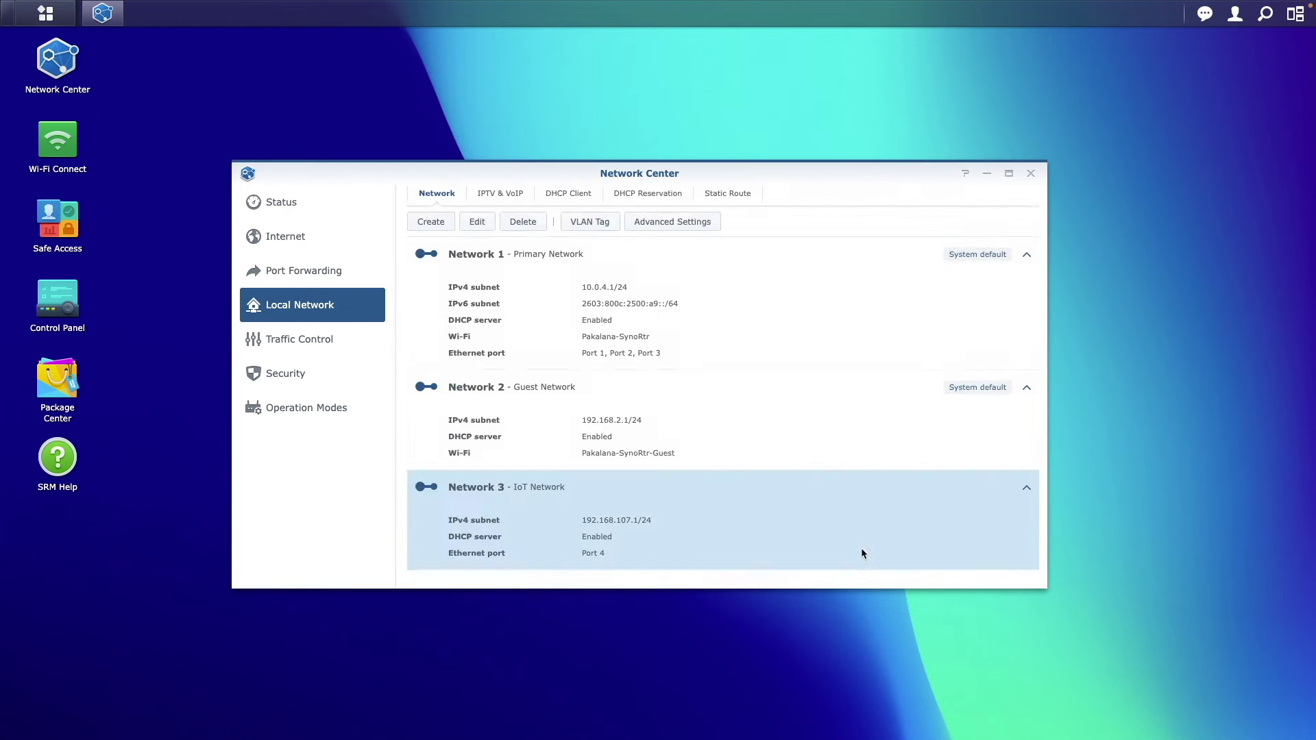